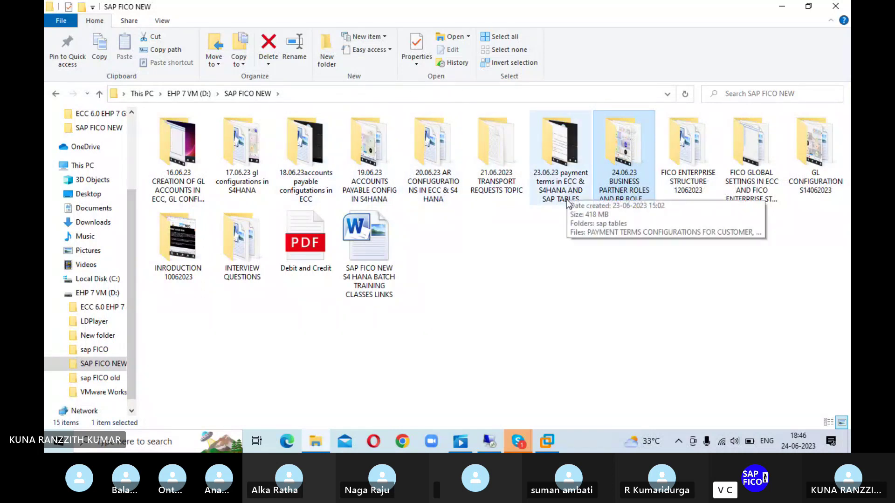
Open the video PAYMENT TERMS CONFIGURATIONS FOR CUSTOMER from the 23.06.23 payment terms folder and take it out of full screen
double_click(569, 191)
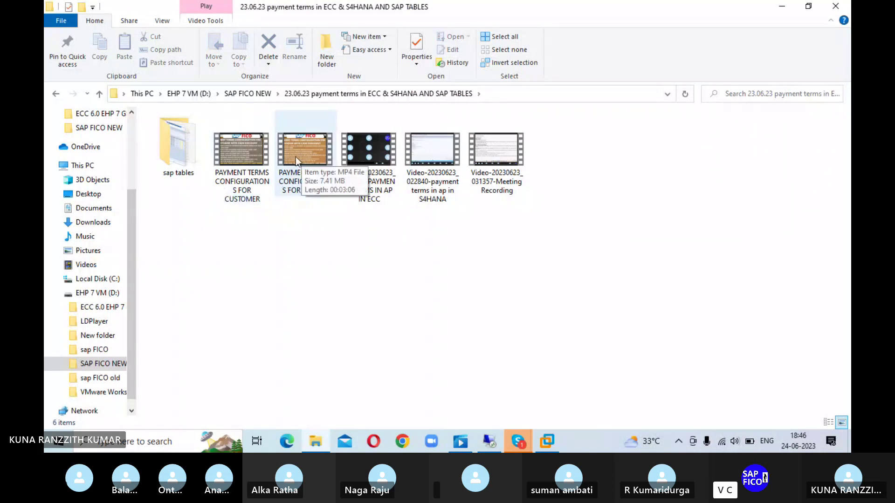
click(242, 160)
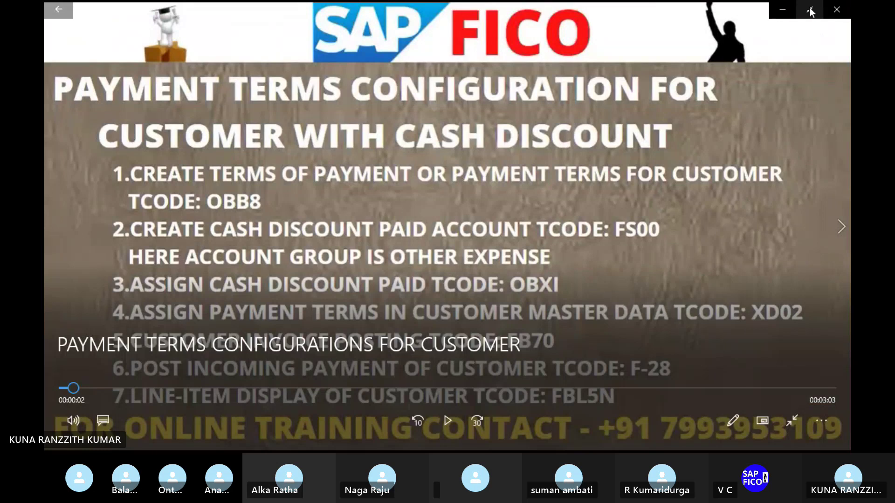
click(809, 9)
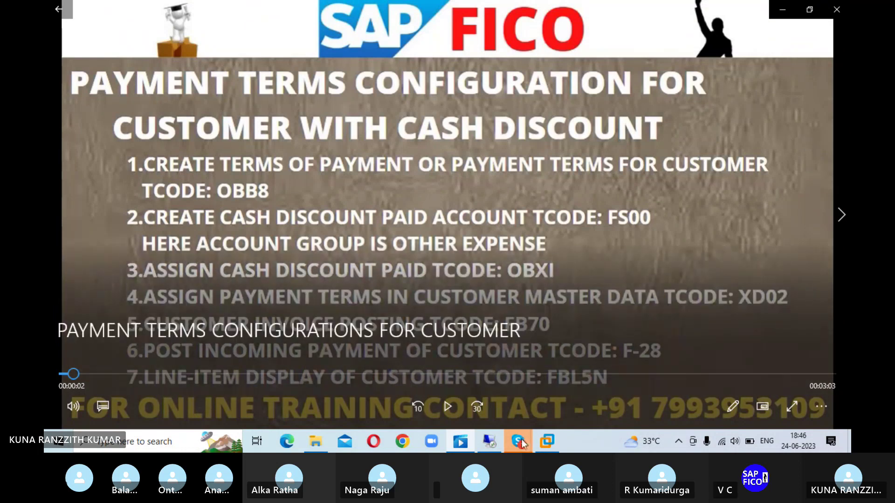
mouse_move(519, 441)
click(488, 387)
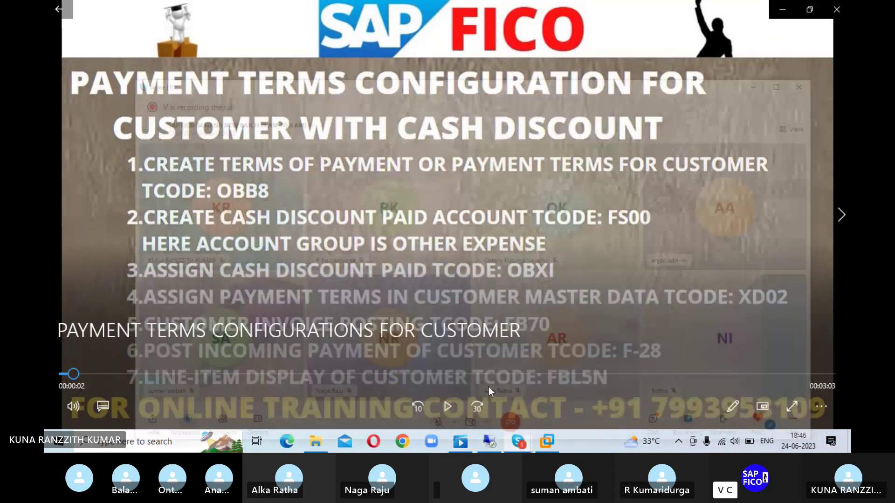
mouse_move(521, 443)
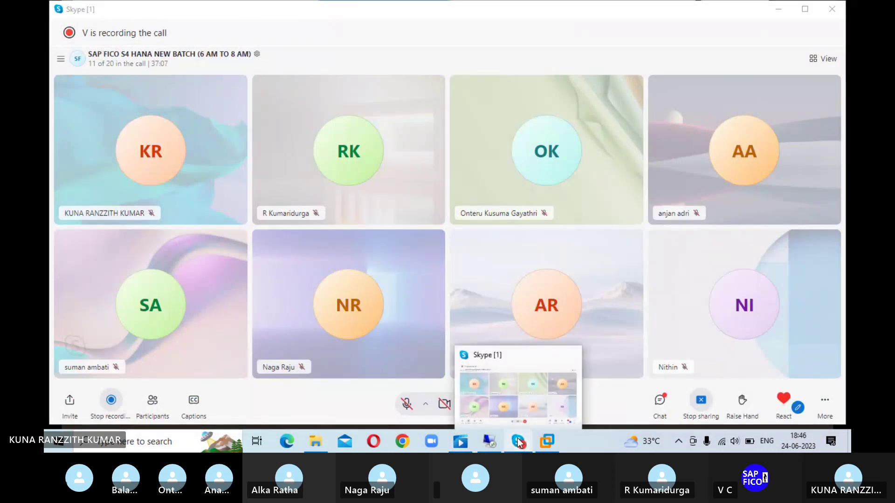
click(521, 442)
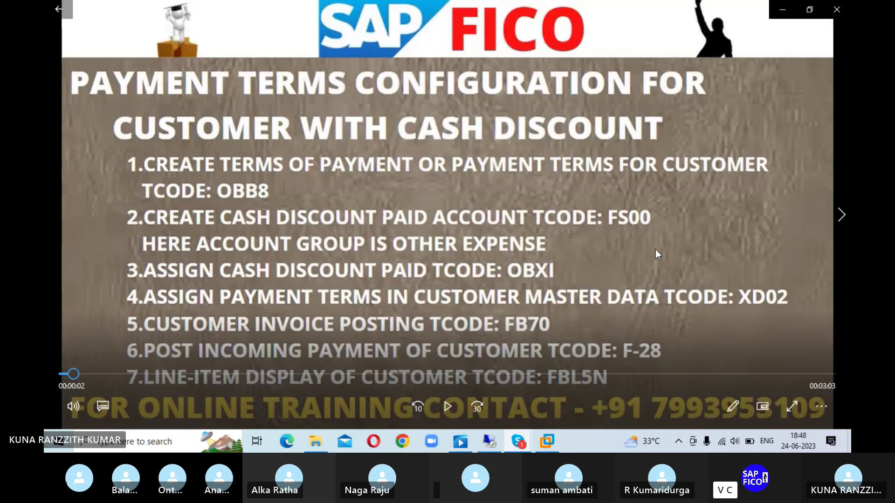
Switch to the SAP session in the ECC 6.0 EHP 7 GST virtual machine and open transaction OBB8
mouse_move(560, 441)
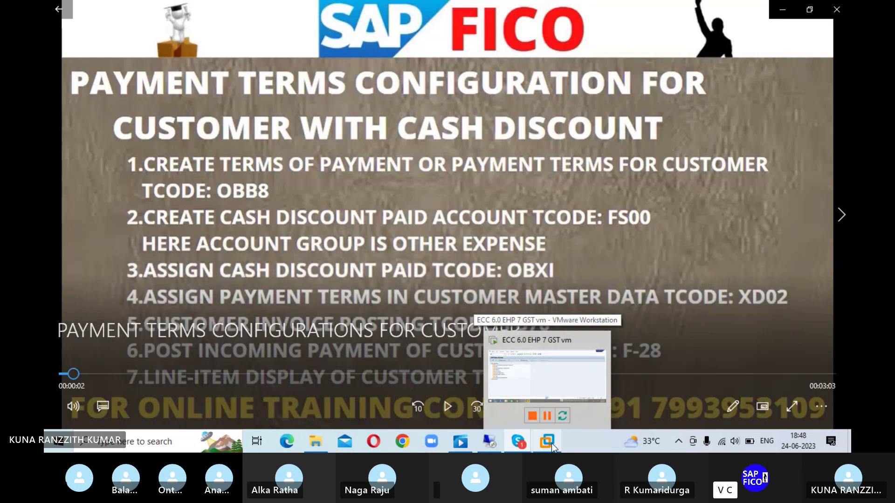
click(547, 442)
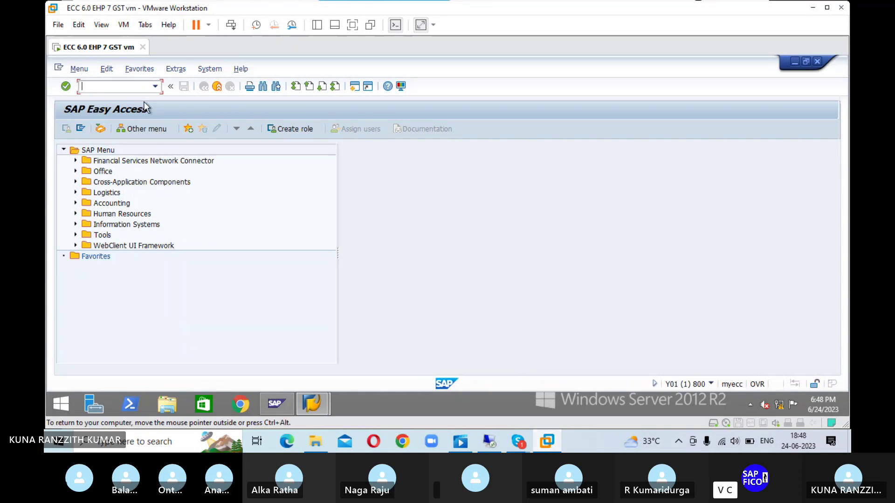
click(549, 446)
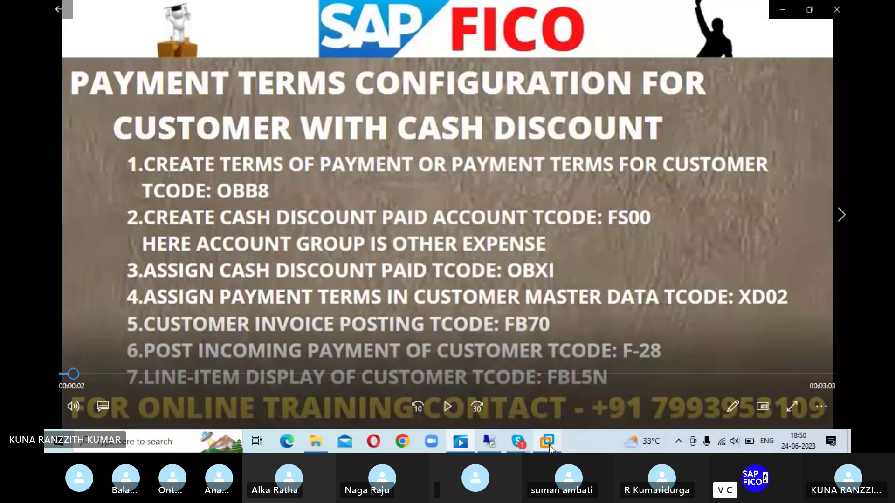
click(547, 441)
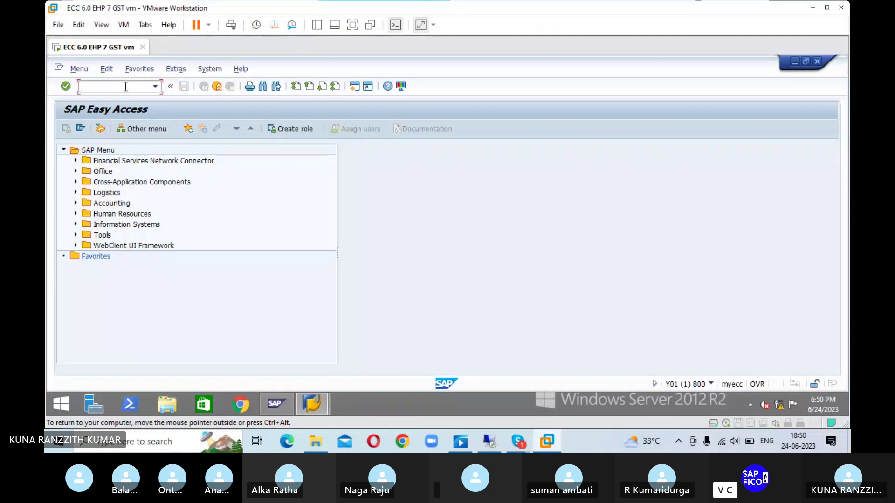
text(ob)
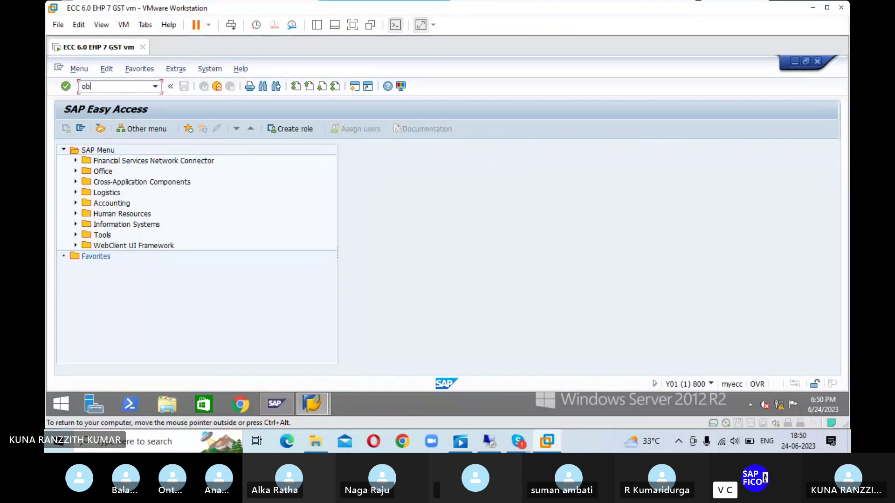
text(b8)
key(Return)
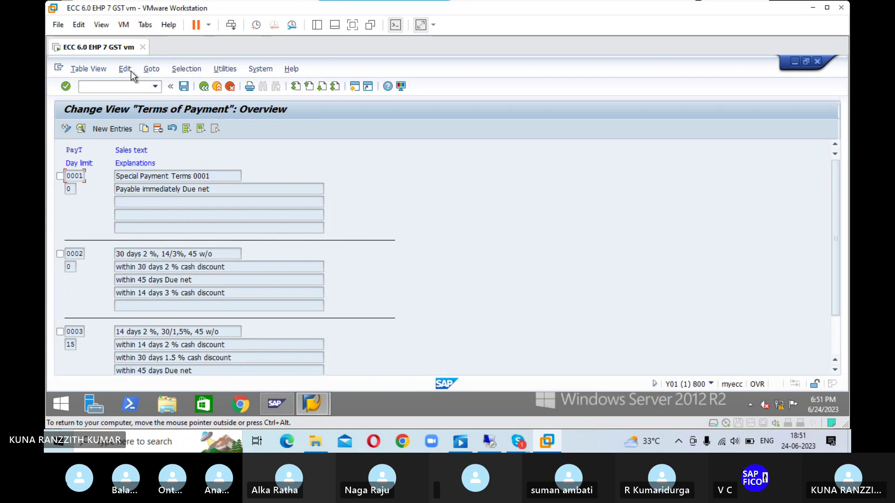
Create a new terms of payment entry with the payment terms key RAN2
click(123, 129)
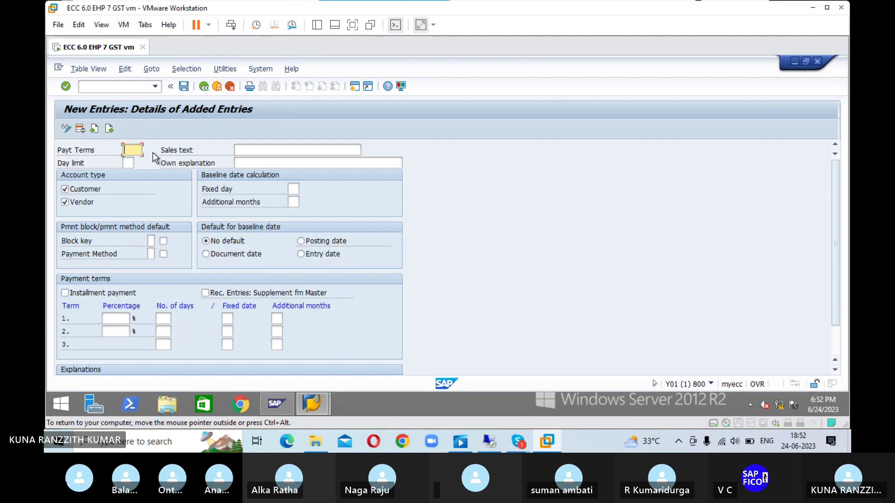
text(r)
key(BackSpace)
text(RAN)
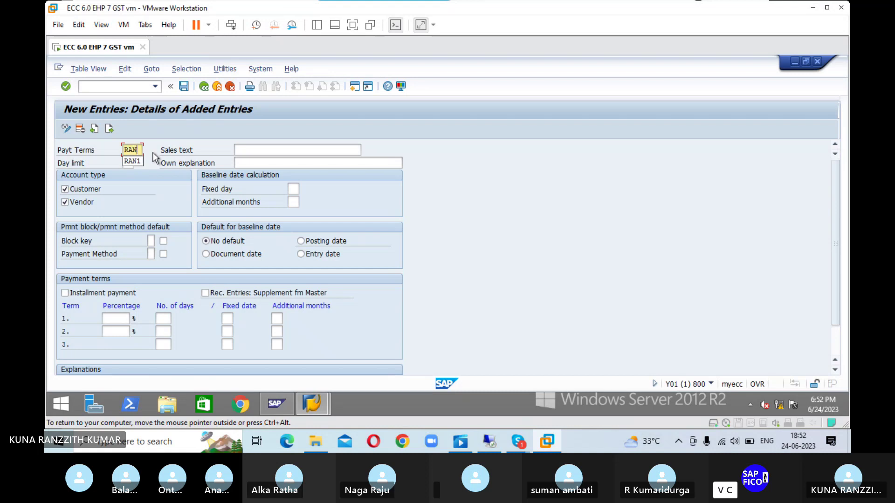
text(2)
key(Tab)
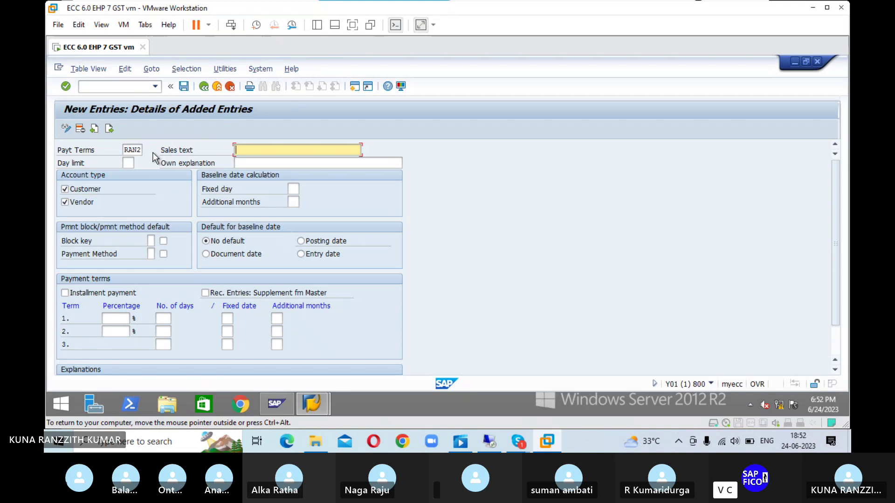
Set the sales text of the new entry to PAYMENT TERMS FOR CUSTOMER
text(C)
key(BackSpace)
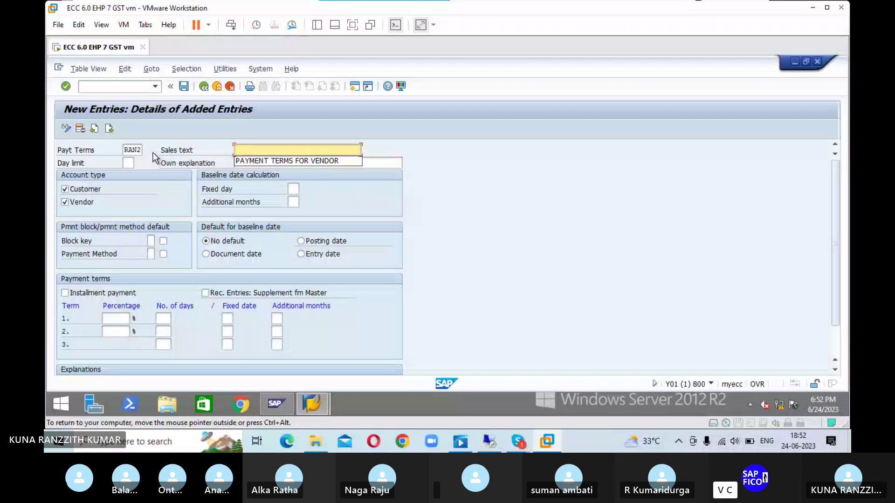
text(PAY)
click(273, 162)
key(BackSpace)
key(BackSpace)
key(BackSpace)
key(BackSpace)
key(BackSpace)
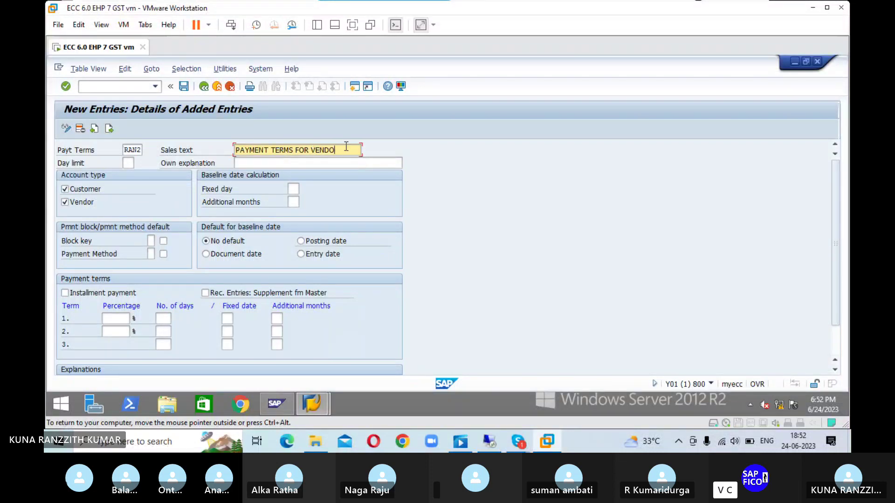
key(BackSpace)
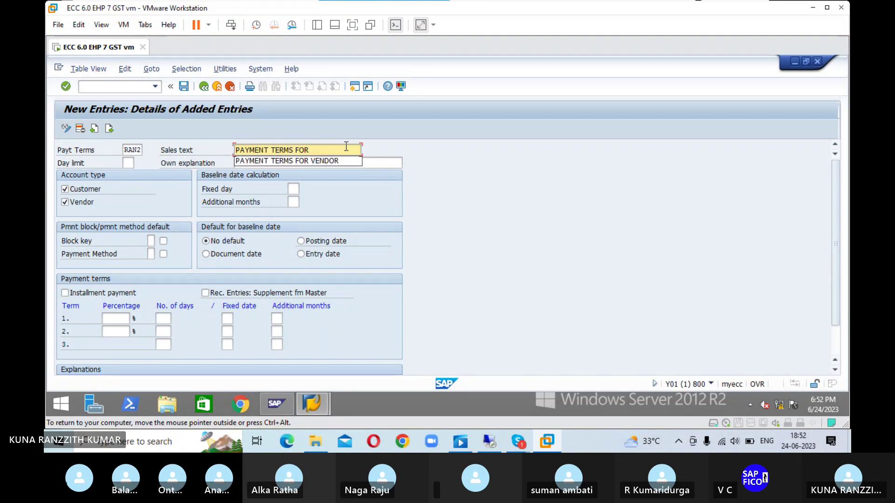
text(CUSTOM)
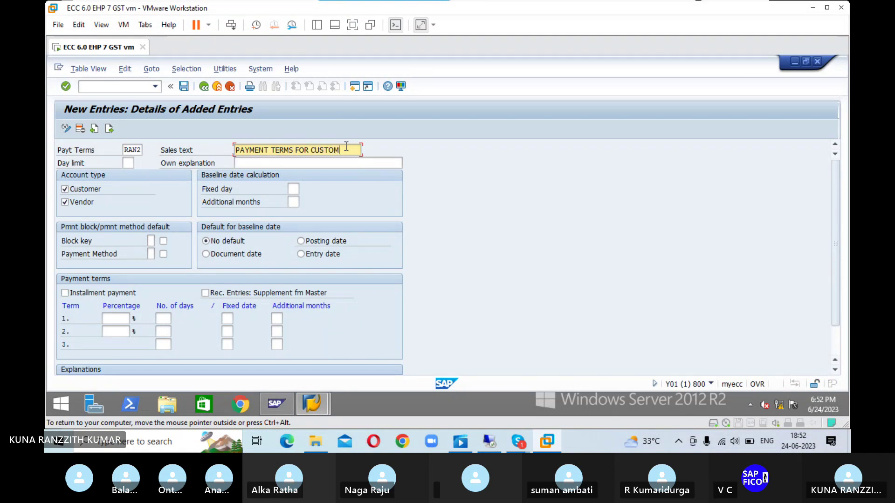
text(ER)
Set the entry's own explanation to "10 DAYS 4% 20 DAYS 3%, 30 DAYS DUE DATE"
key(Tab)
key(Tab)
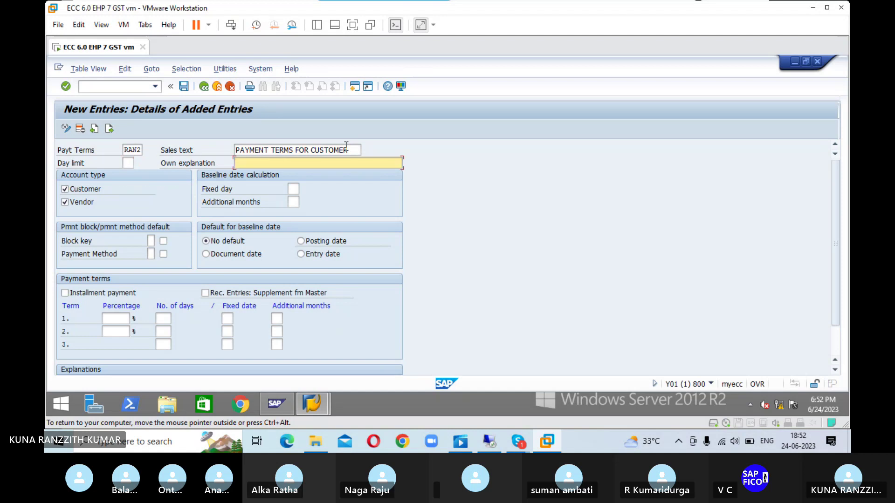
text(10)
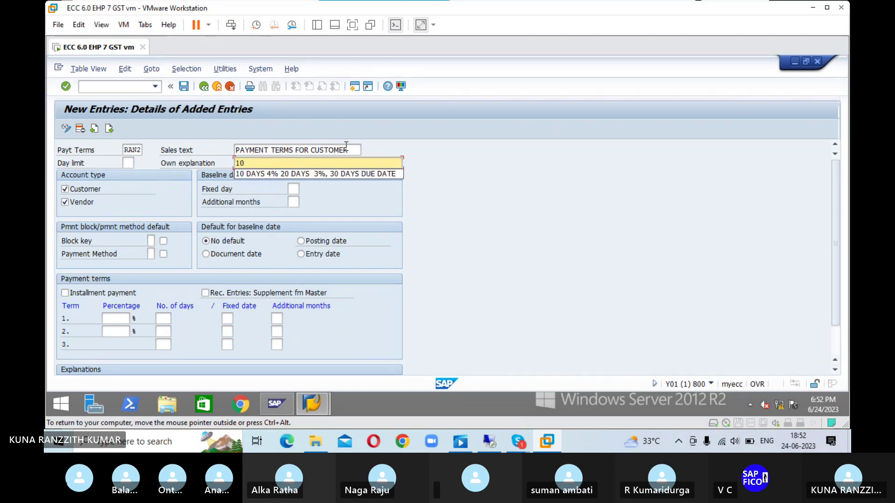
text( DAYS)
click(356, 173)
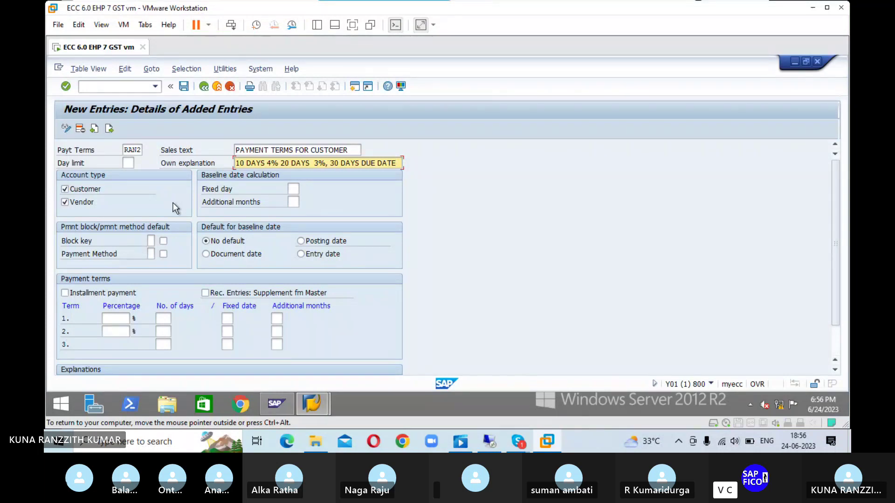
Use the document date as the default baseline date and set payment term 1 to 4% for 10 days
click(206, 254)
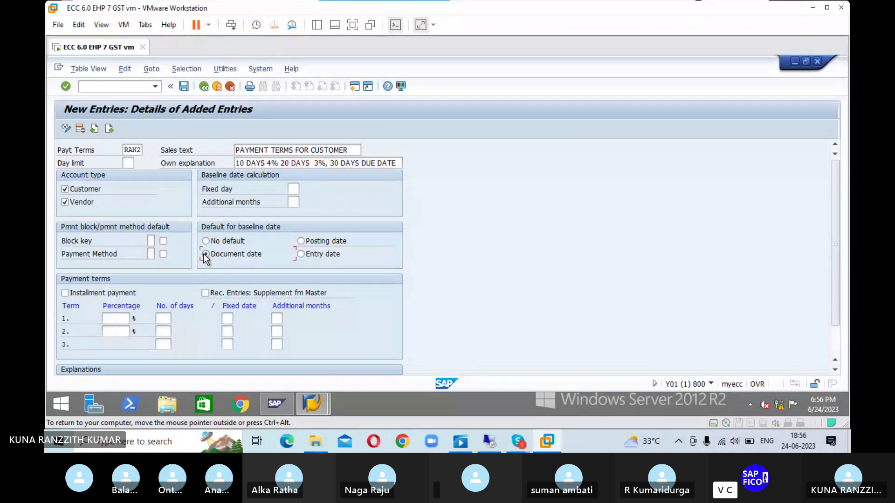
click(122, 318)
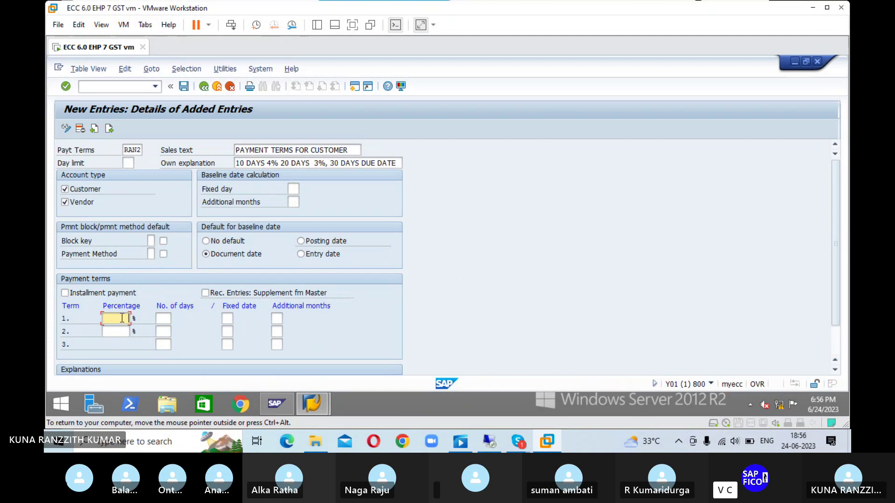
text(4)
key(Tab)
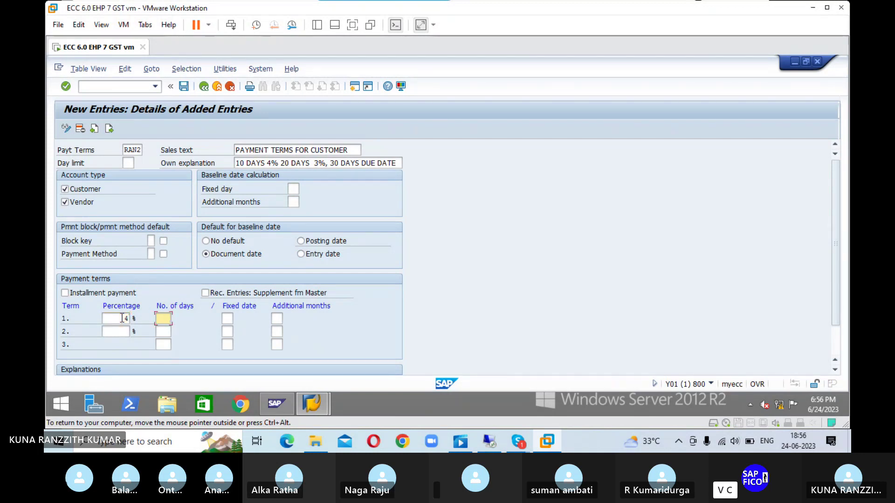
text(10)
key(Tab)
Set payment term 2 to 3% for 20 days and payment term 3 to 30 days
click(124, 332)
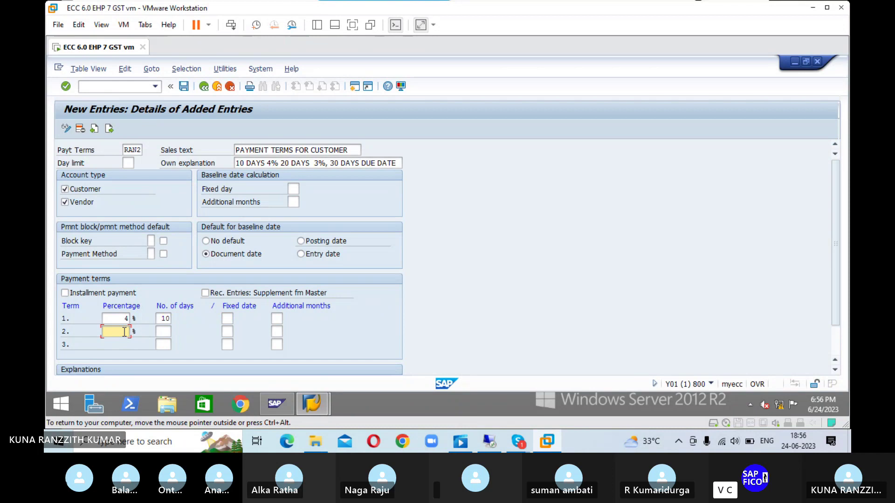
text(3)
click(160, 331)
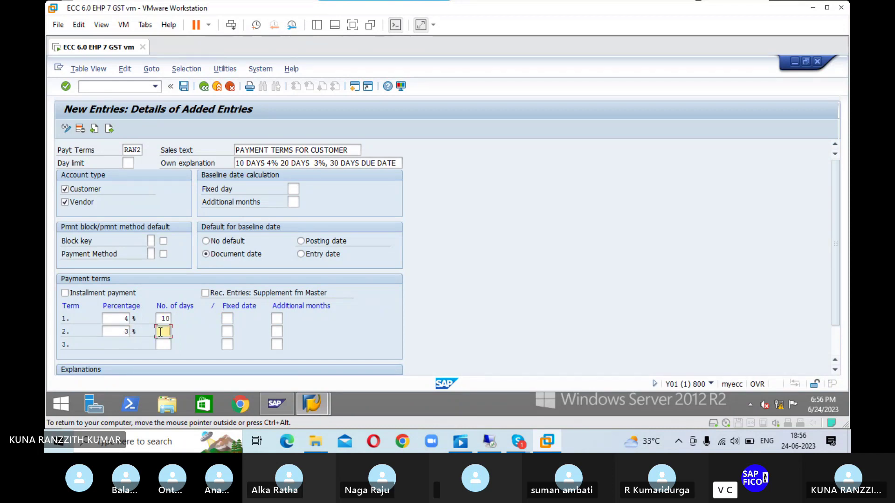
text(20)
click(162, 346)
text(3)
key(Return)
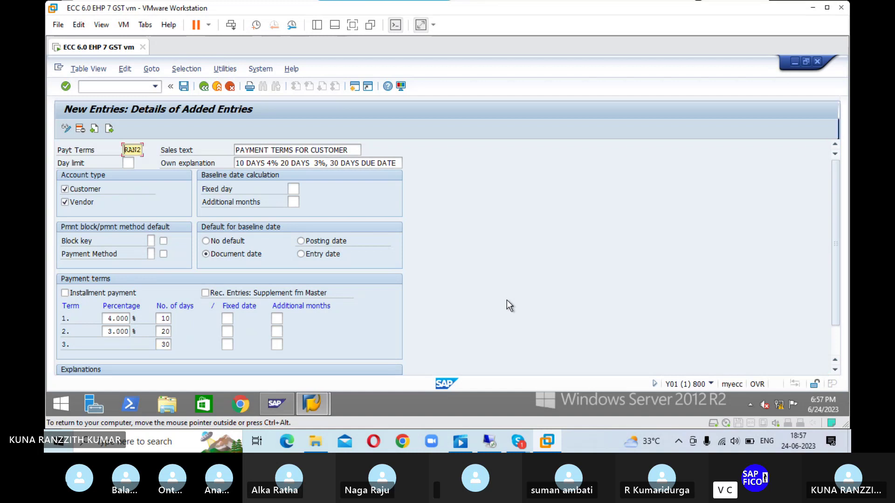
Save the new payment terms under customizing request Y01K900114
click(184, 87)
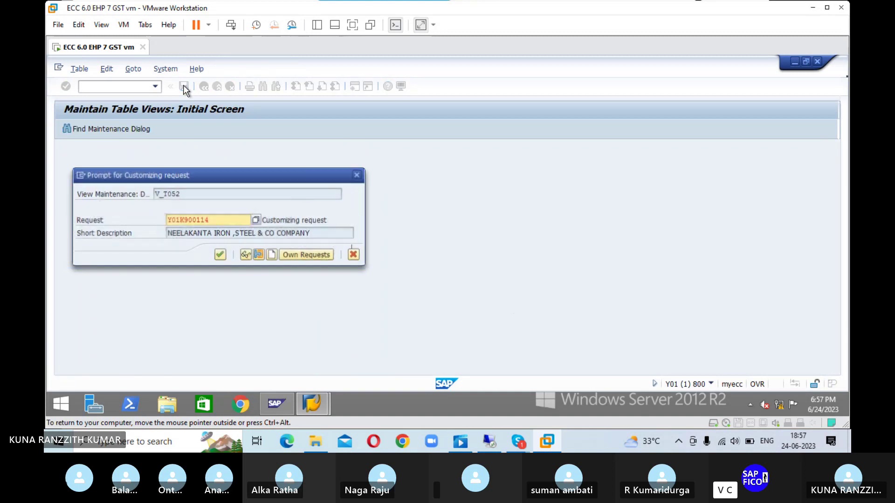
click(220, 256)
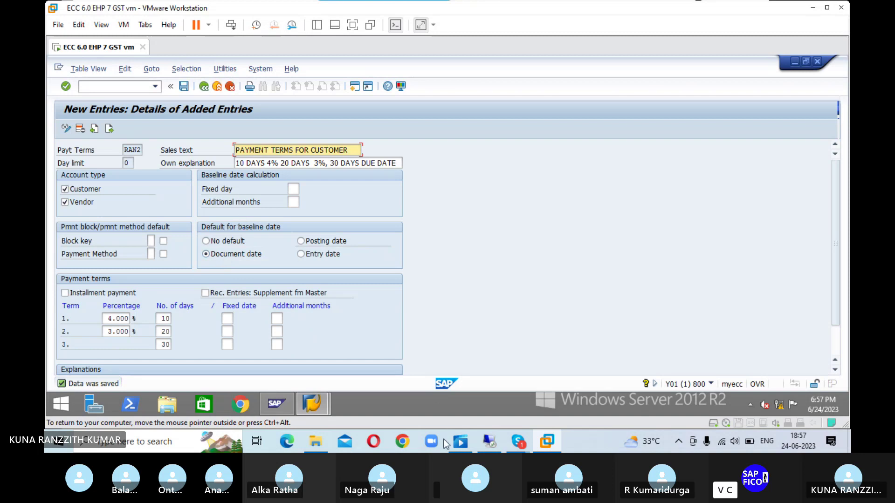
Check the customer payment terms configuration checklist in the video player and return to the SAP virtual machine
click(547, 442)
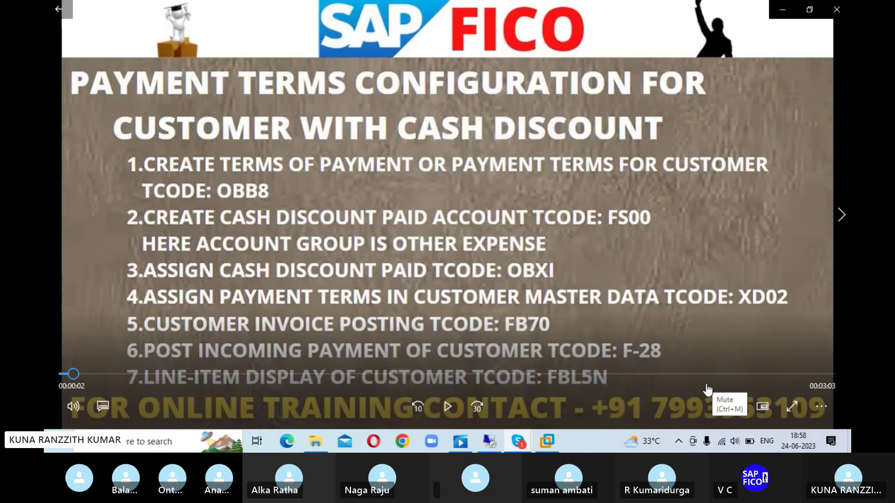
key(ctrl+m)
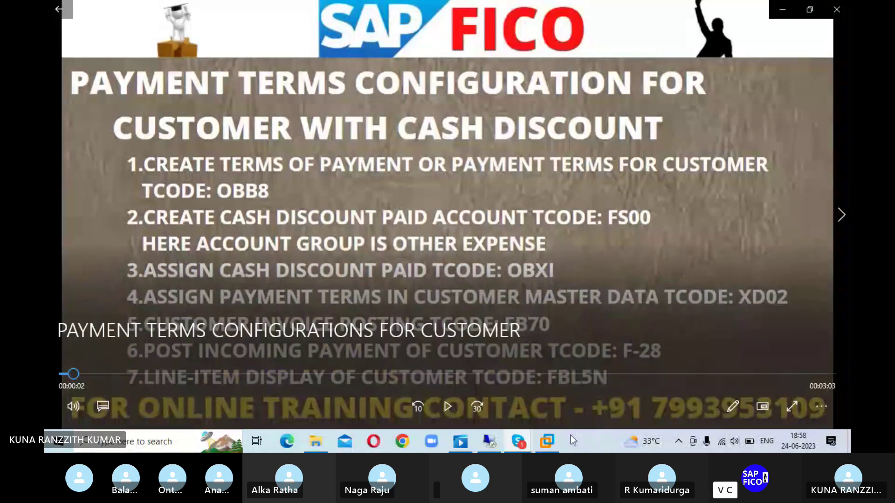
mouse_move(541, 445)
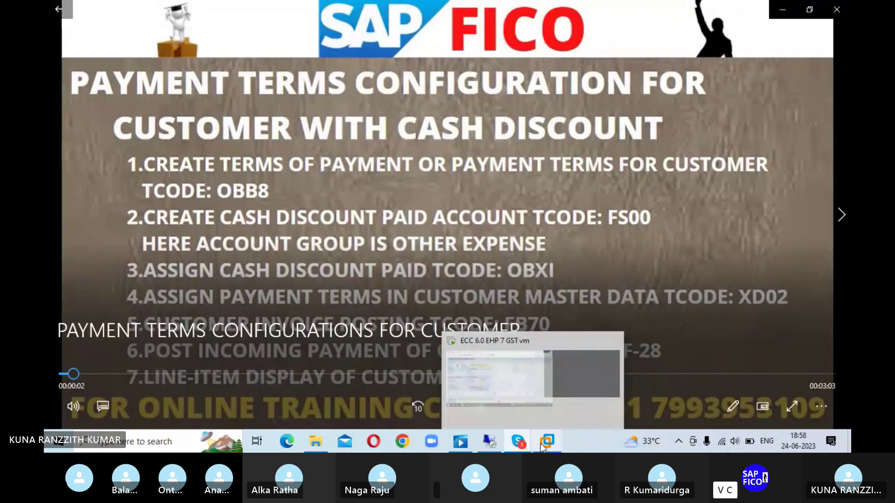
click(547, 443)
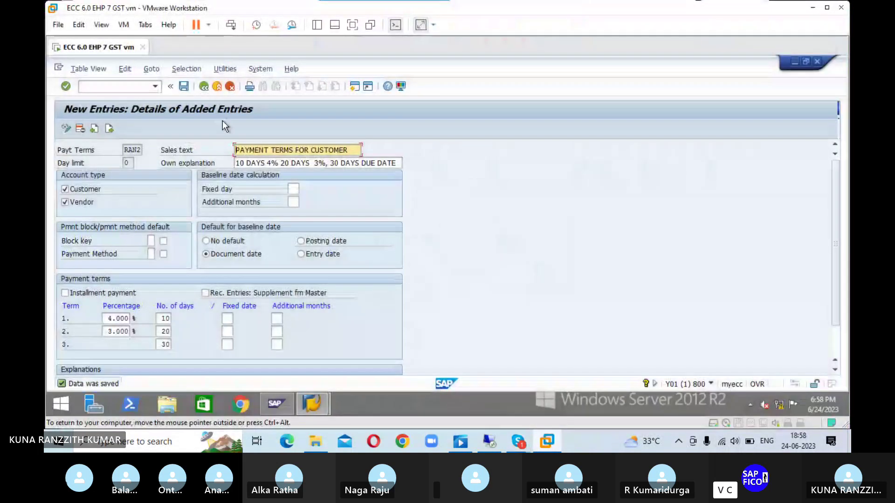
Open the G/L Account Groups overview and look up chart of accounts RAN1
click(135, 86)
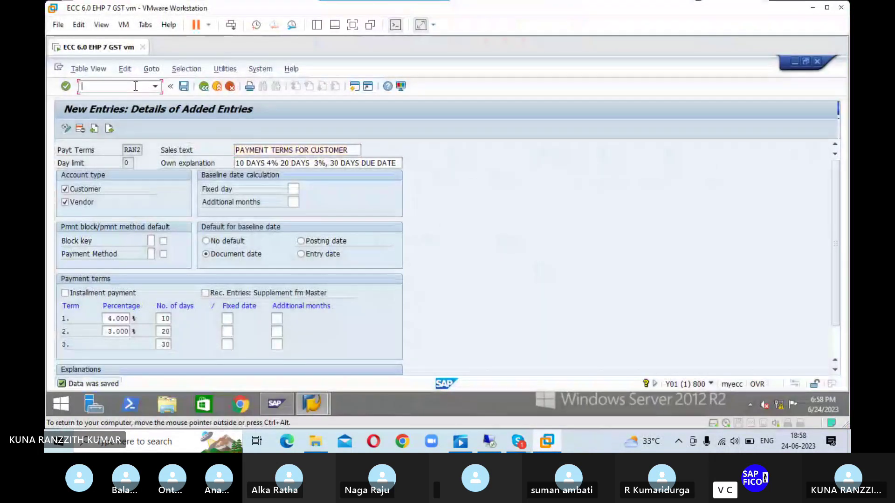
text(/NOBB8)
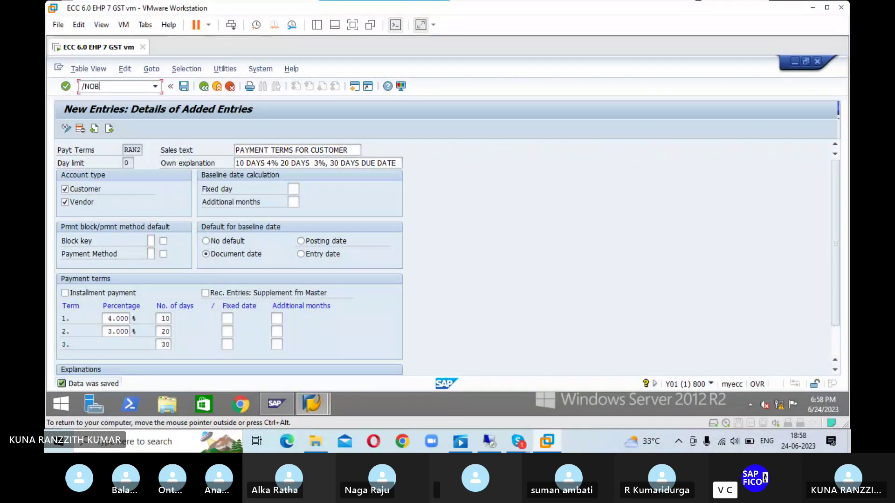
key(Return)
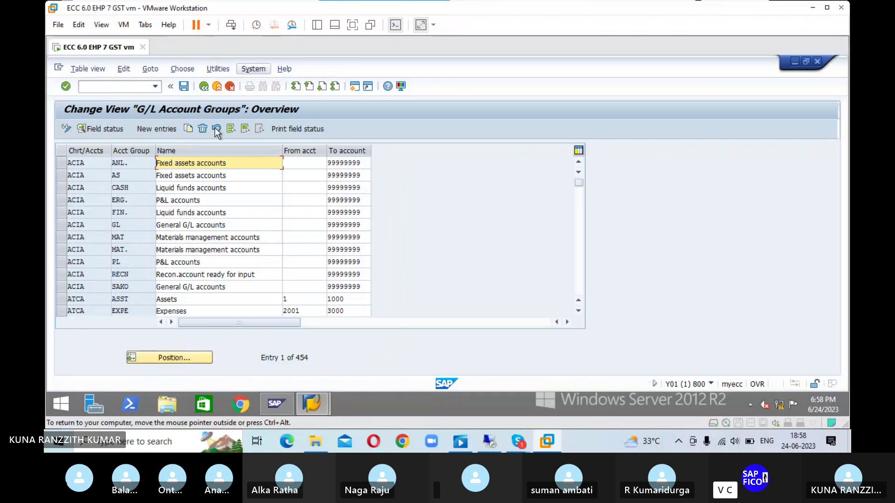
click(175, 358)
text(RAN1)
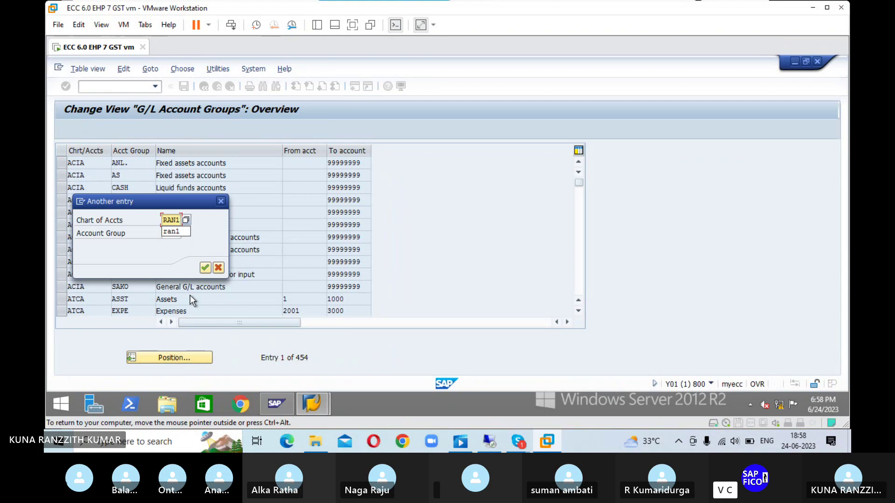
click(205, 267)
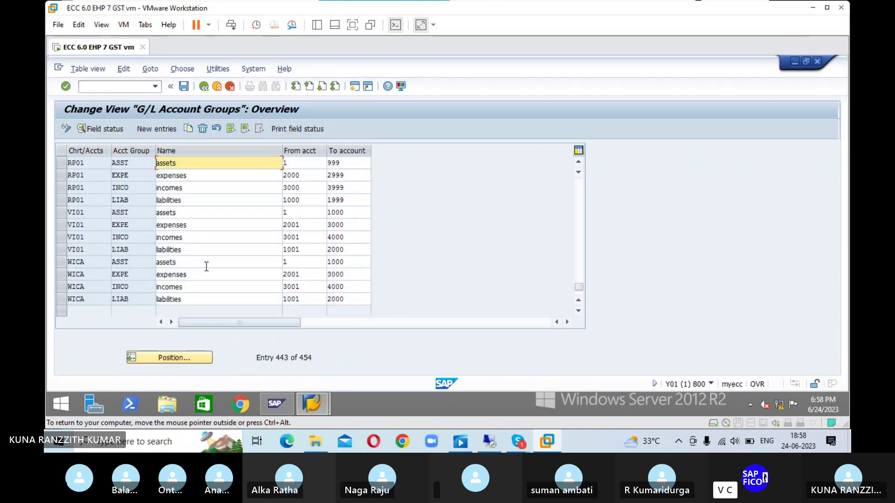
Position the account groups list at chart of accounts RAA1 and check the number range of the OTHER EXPENSES group
click(172, 356)
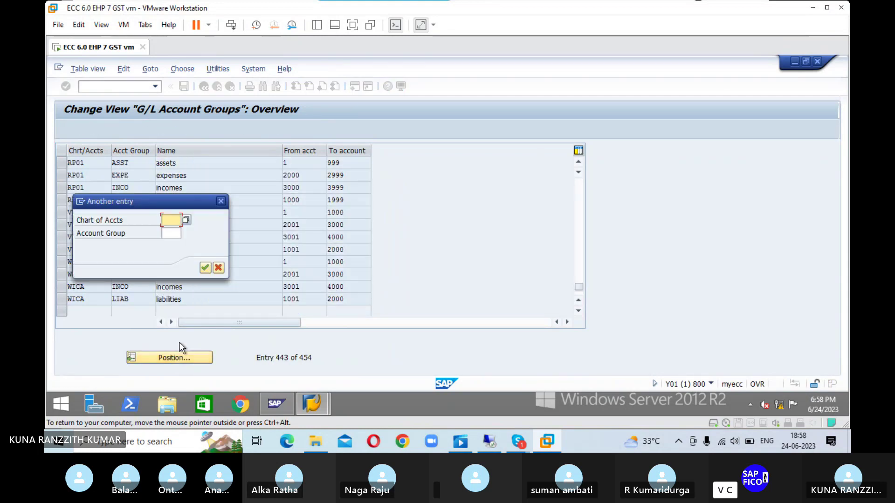
text(RAA1)
click(205, 268)
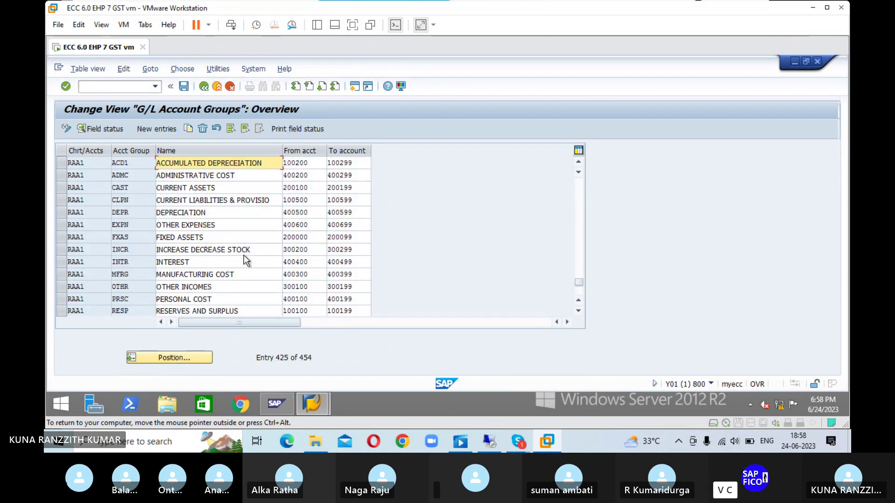
click(223, 225)
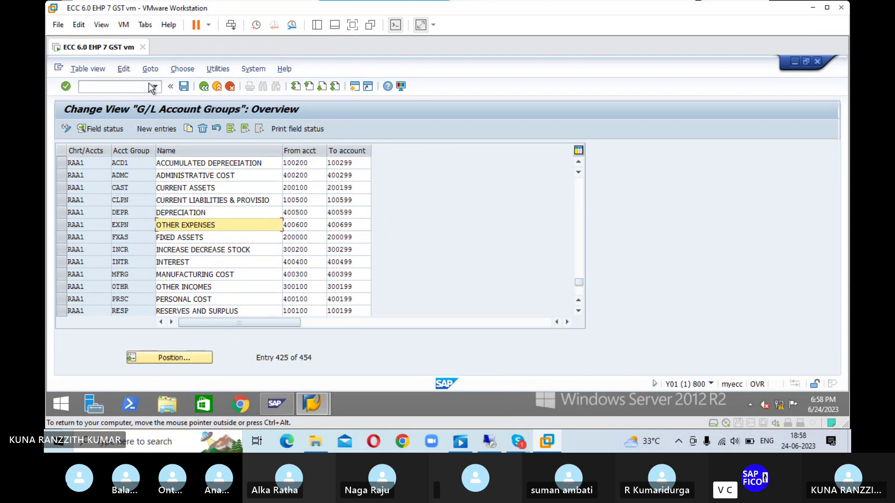
Open transaction FS00 and start creating G/L account 400601 in company code ESHA
click(132, 87)
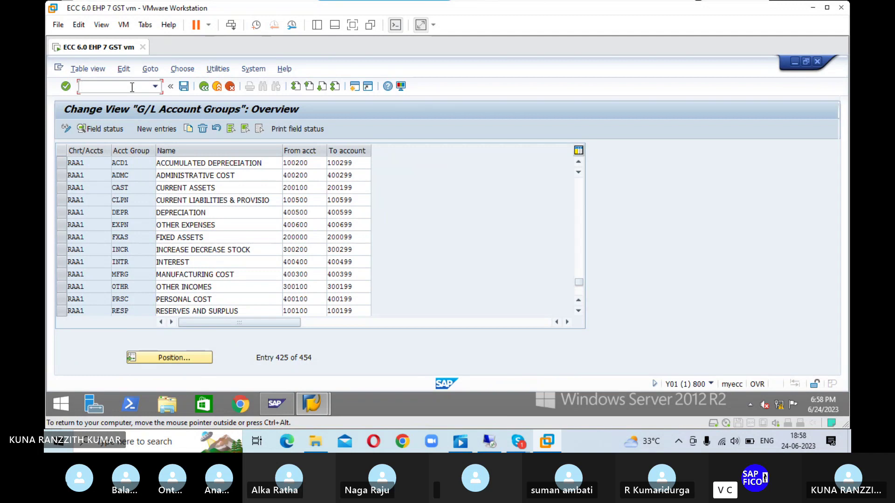
text(/NFS00)
key(Return)
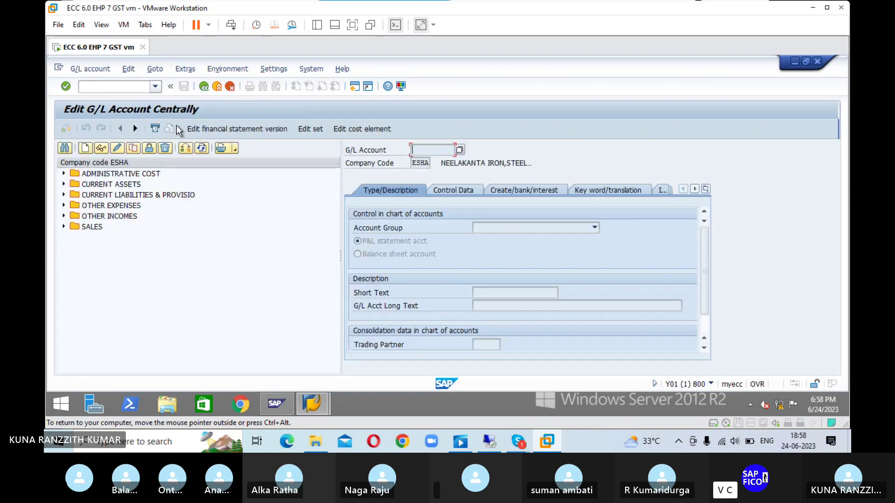
click(86, 151)
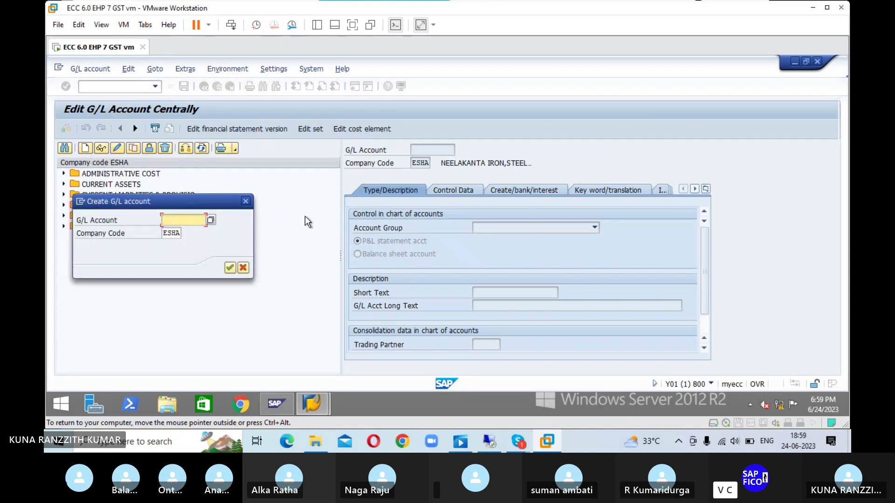
text(400101)
key(BackSpace)
key(BackSpace)
key(BackSpace)
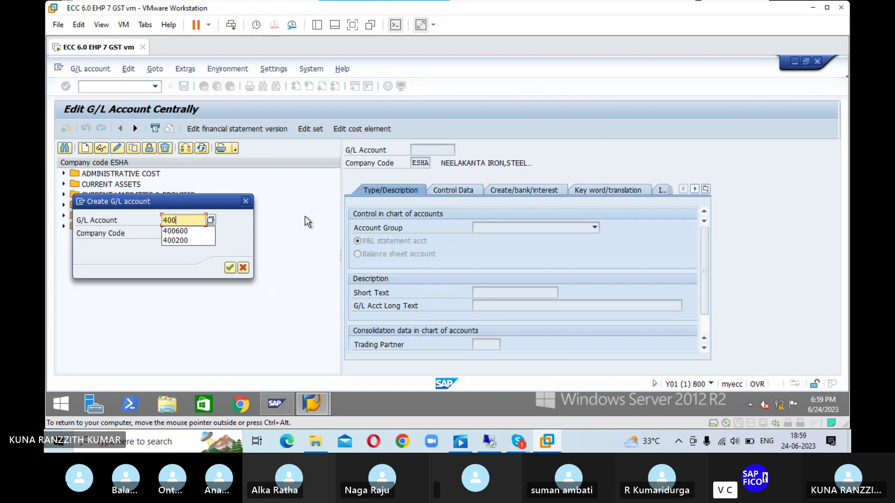
text(601)
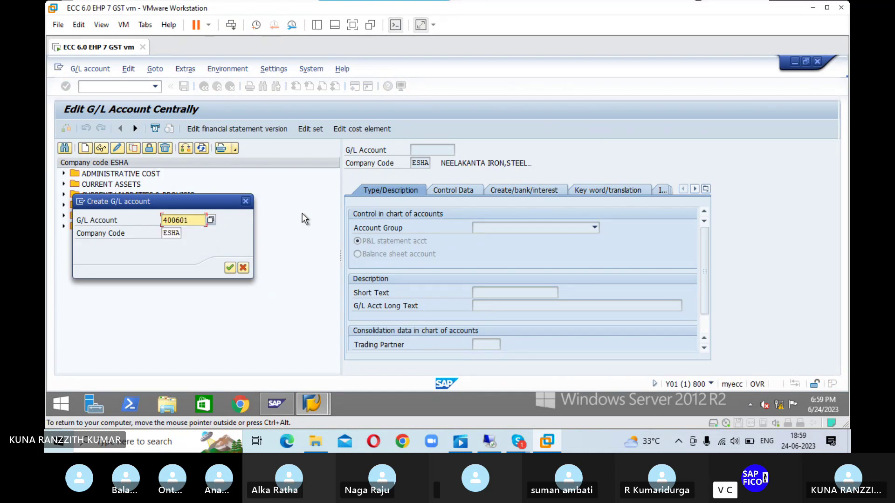
click(229, 268)
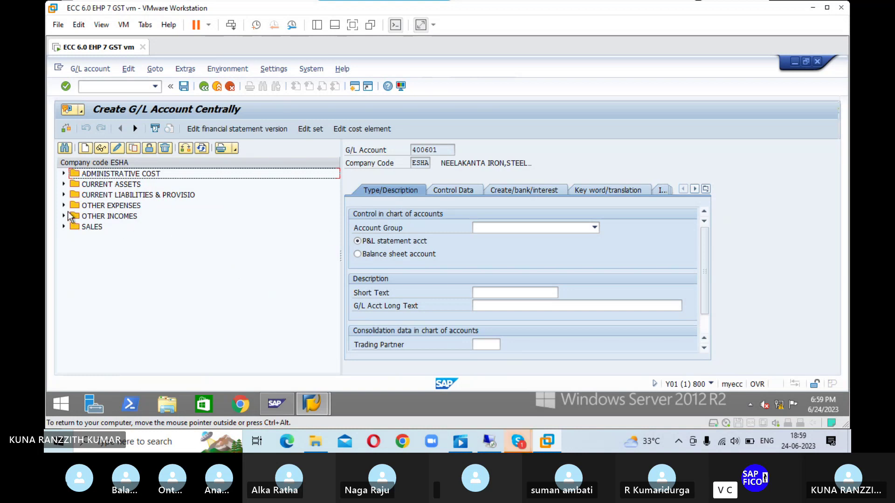
Assign the new G/L account to account group OTHER EXPENSES and set its short text to "CASH DISCOUNT ALL A/"
click(595, 227)
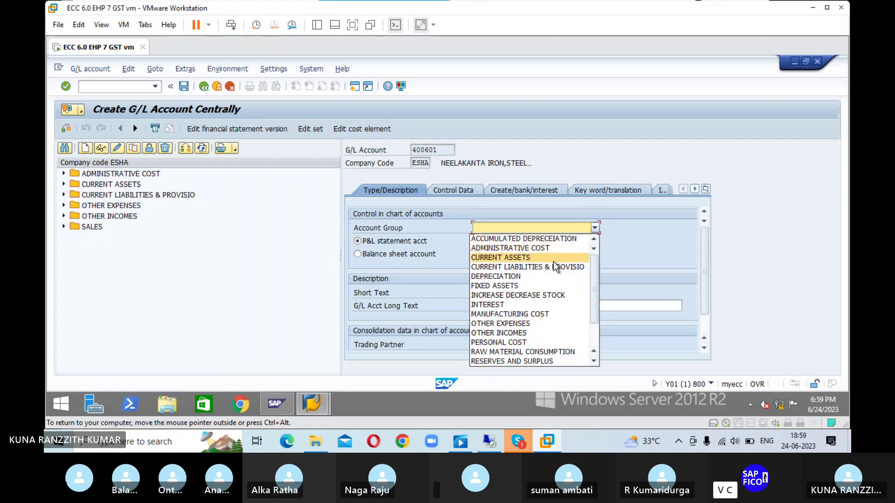
click(554, 323)
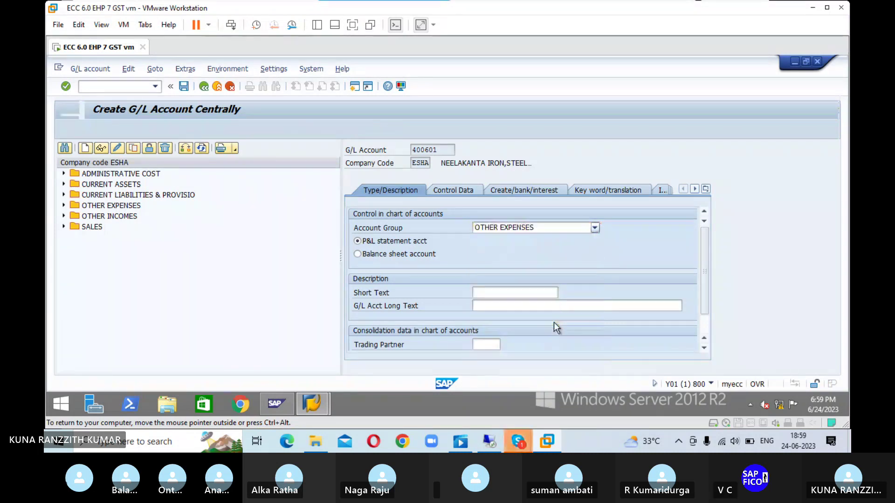
click(528, 295)
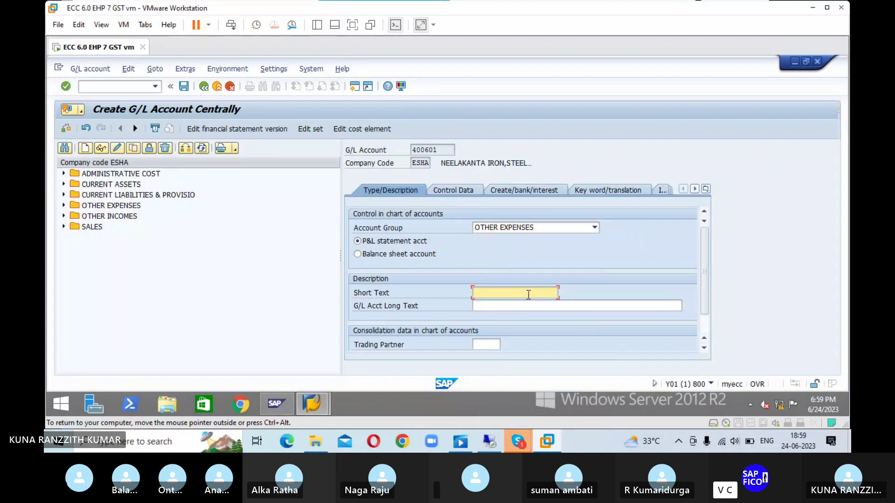
text(CASH)
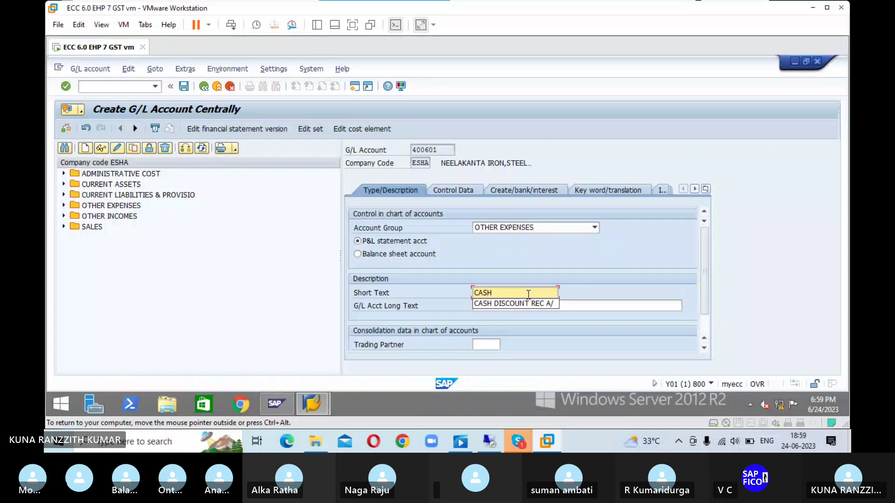
text(DI)
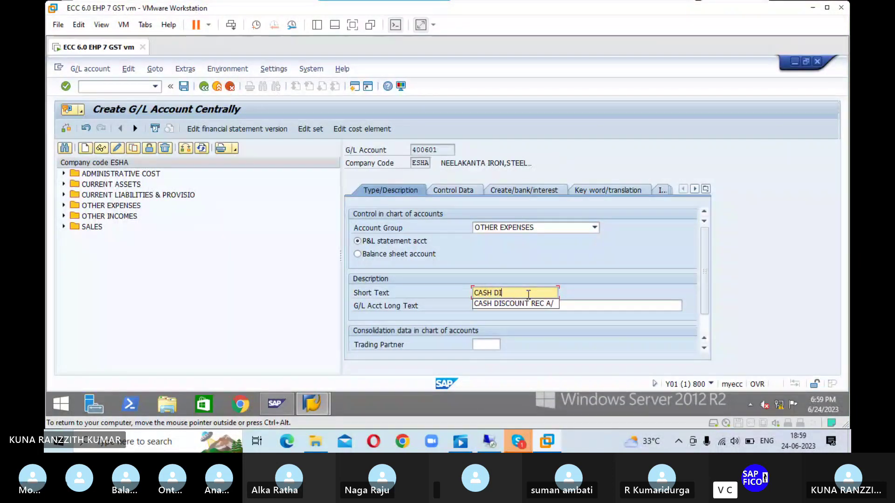
text(SCOUNT ALL)
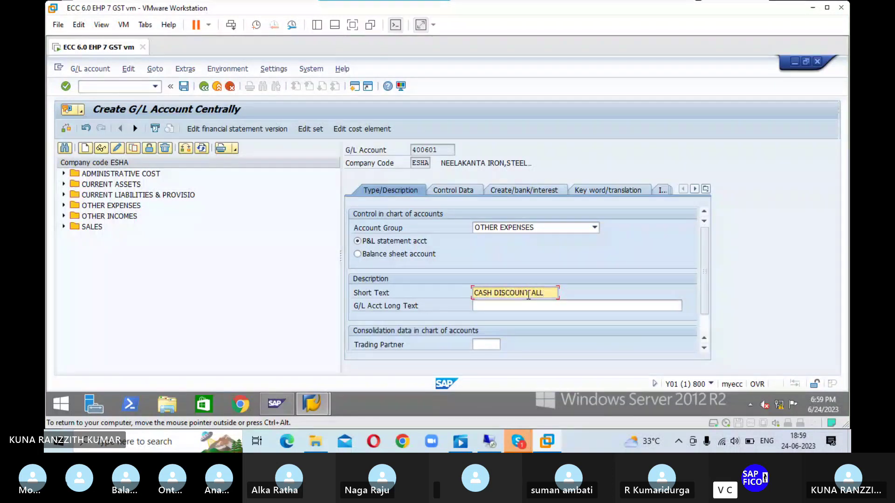
text( A/)
Set the G/L account long text to "CASH DISCOUNT ALLOWED A/C"
click(535, 307)
text(CASH)
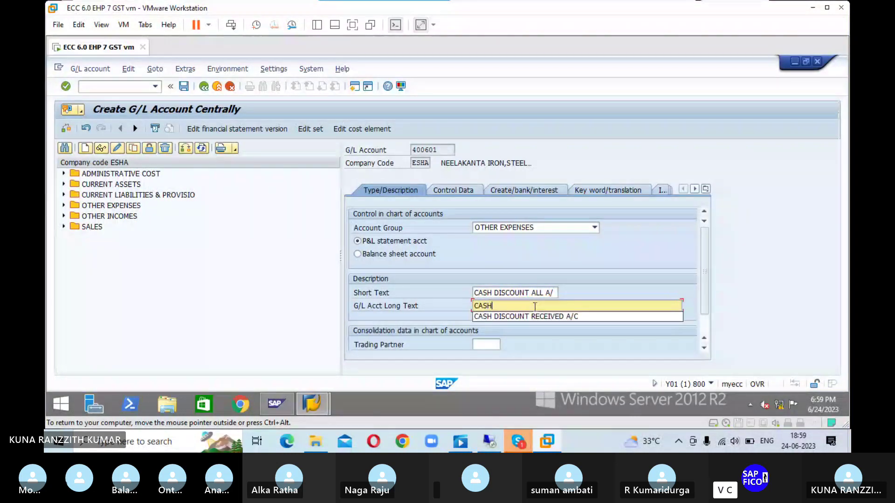
text( DISCOUNT ALL)
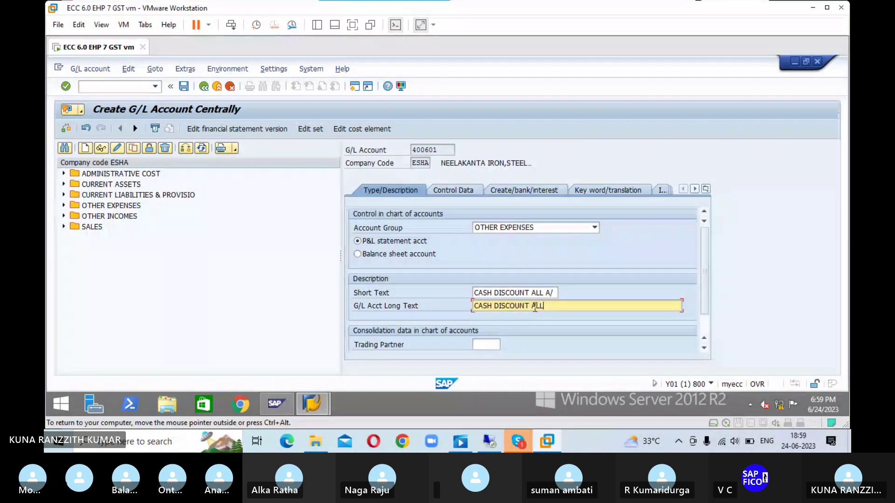
text(OWED A/C)
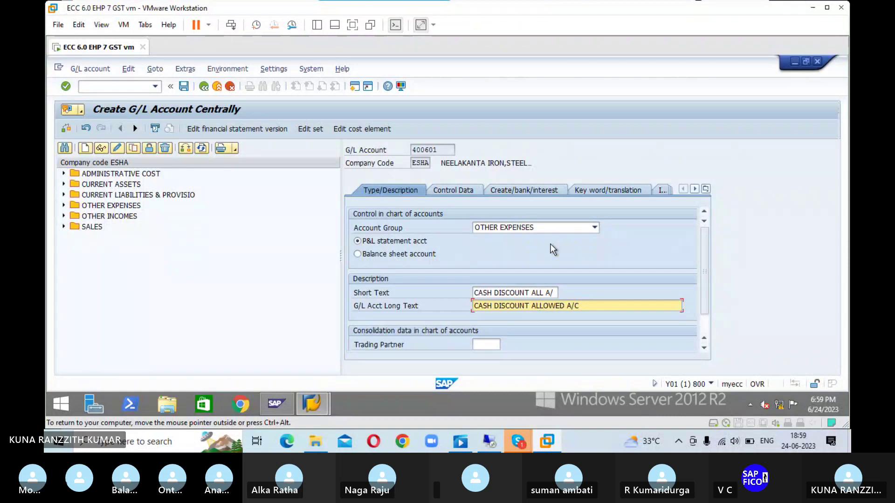
In the account's control data, enable line item display and set the sort key to 001
click(462, 187)
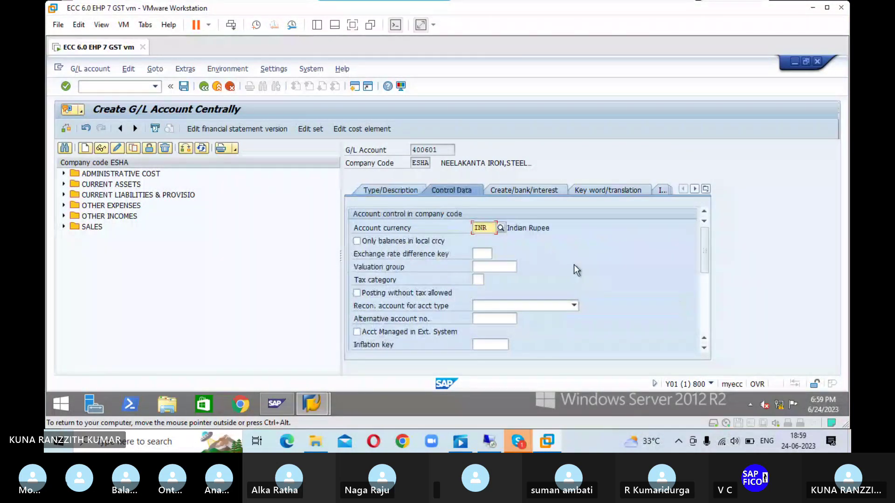
scroll(574, 264, down, 3)
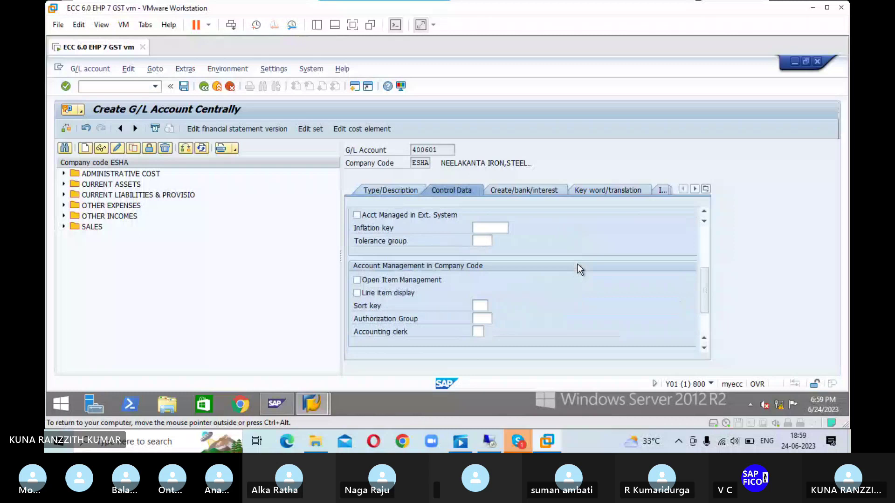
click(394, 296)
click(477, 304)
text(001)
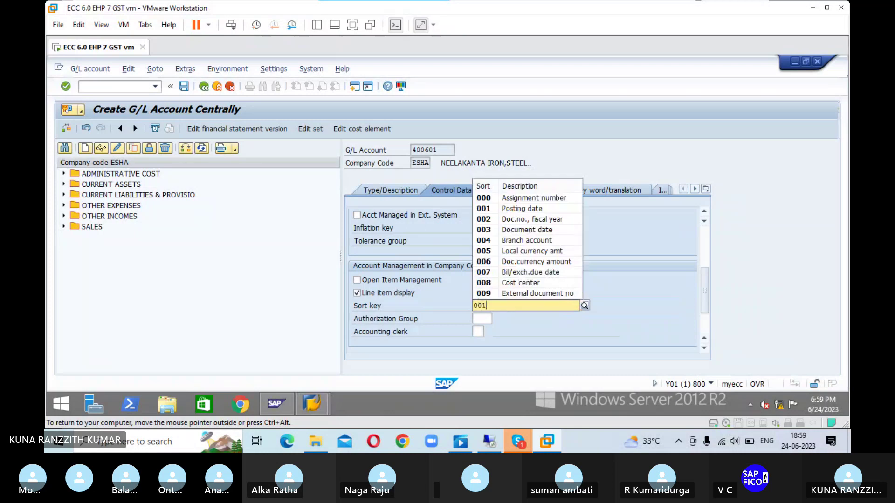
key(Return)
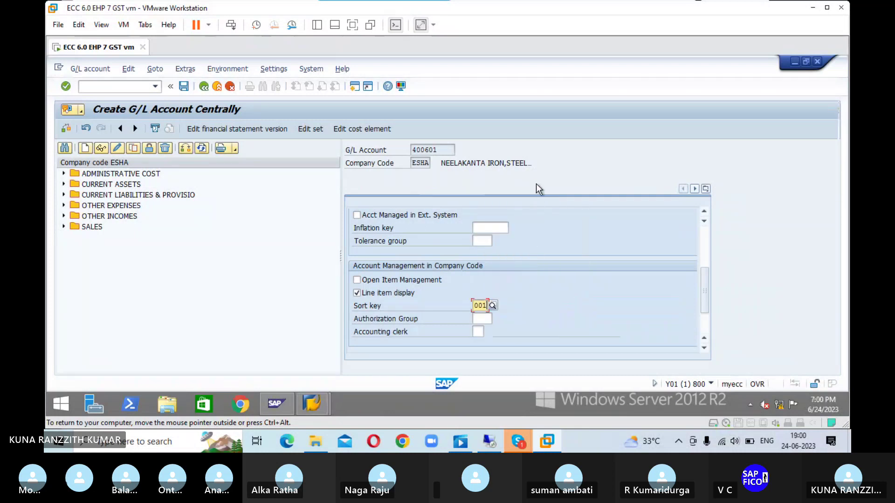
Set the account's field status group to G001 and save the new G/L account
click(536, 184)
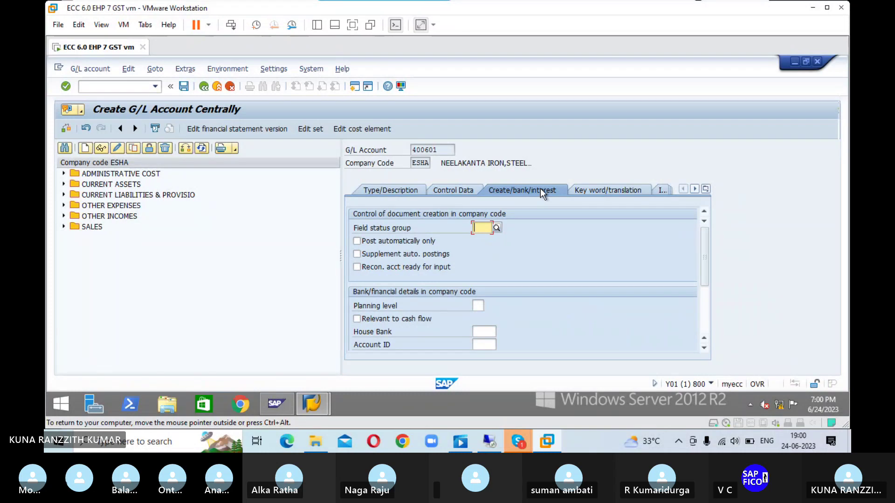
text(G001)
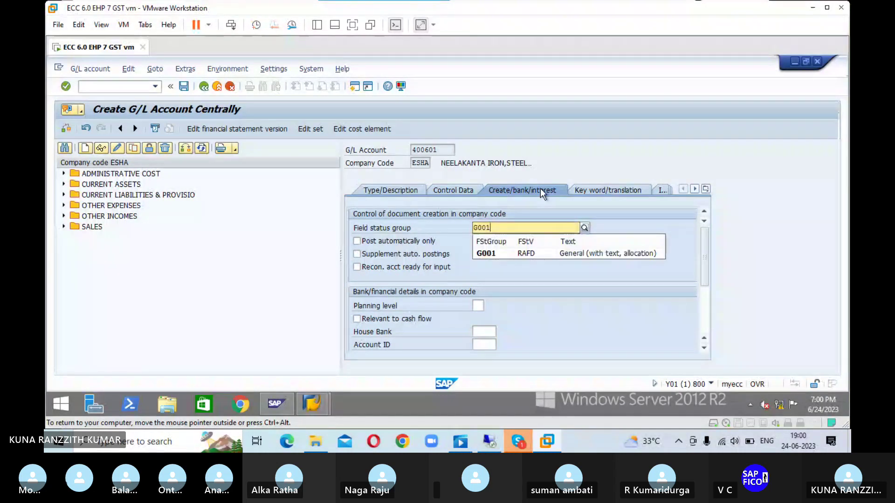
click(496, 252)
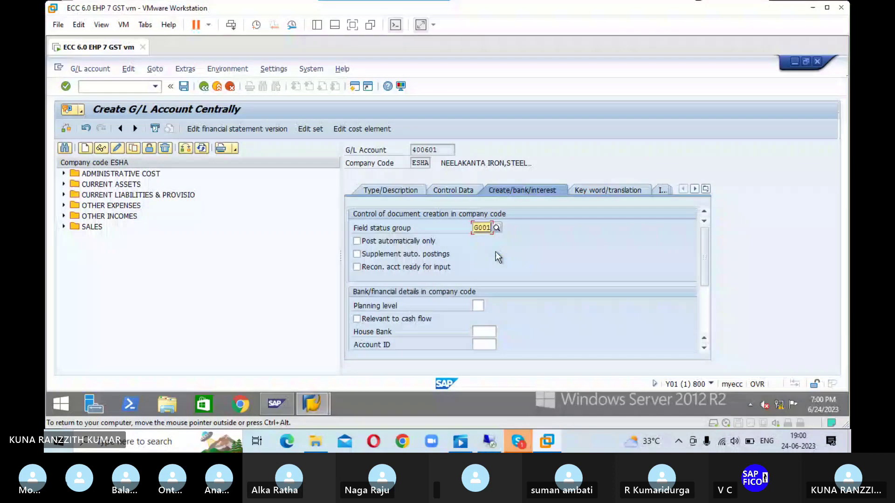
click(184, 87)
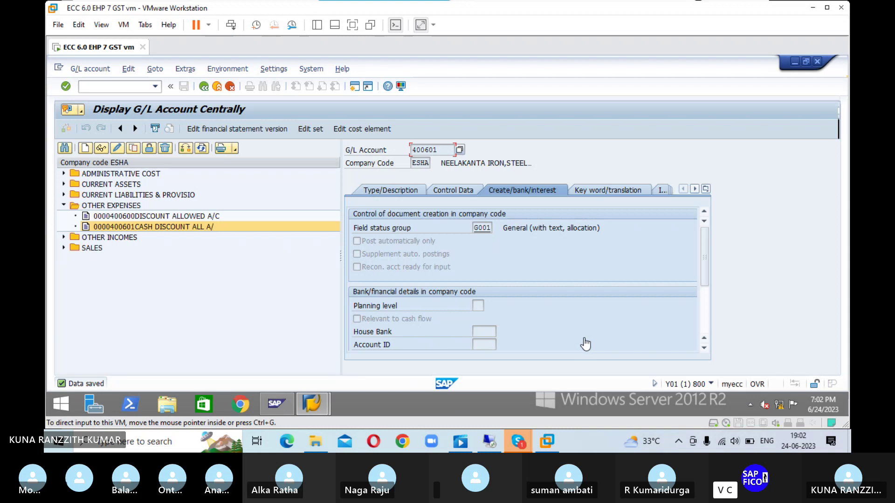
Inspect the general data and payment transactions field settings of the account's field status group G001
click(550, 228)
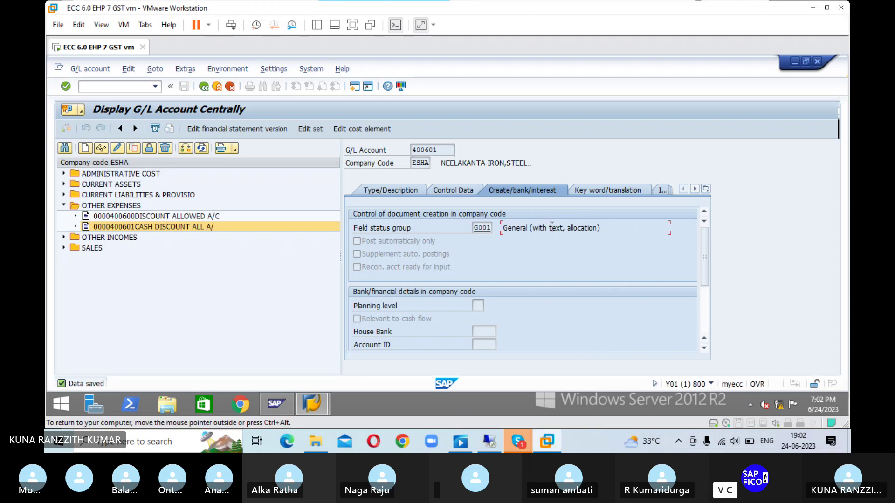
click(490, 228)
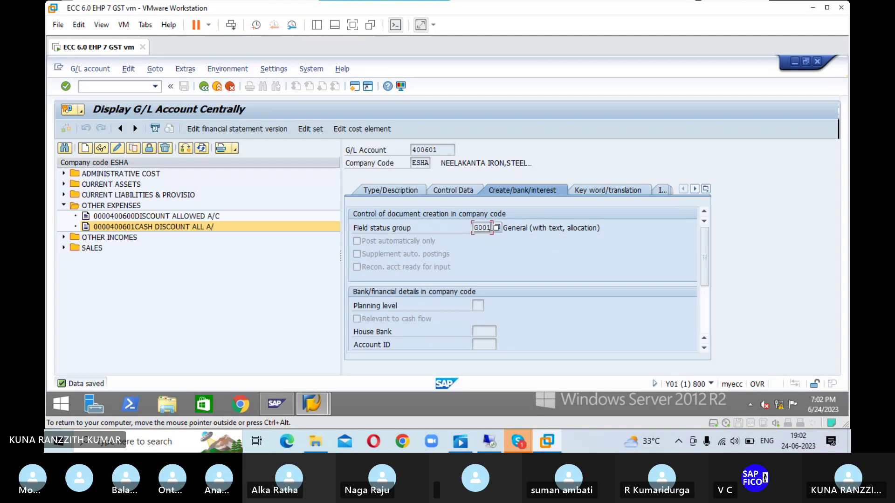
double_click(488, 227)
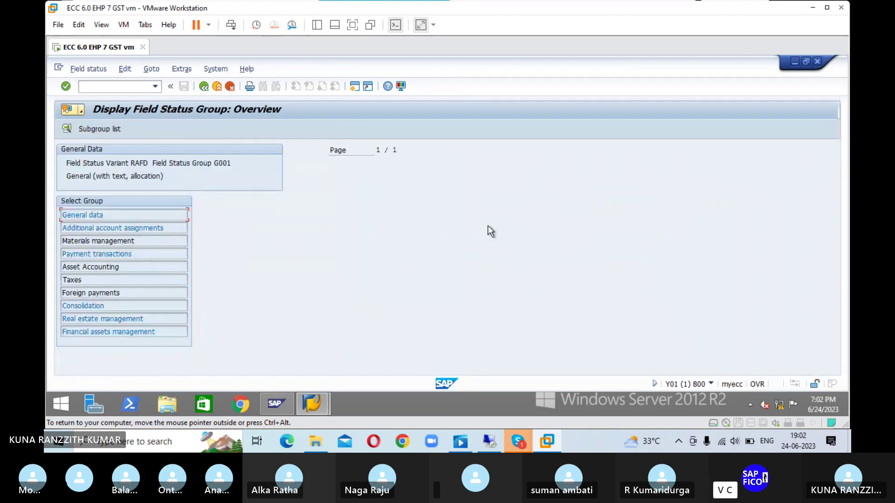
double_click(95, 217)
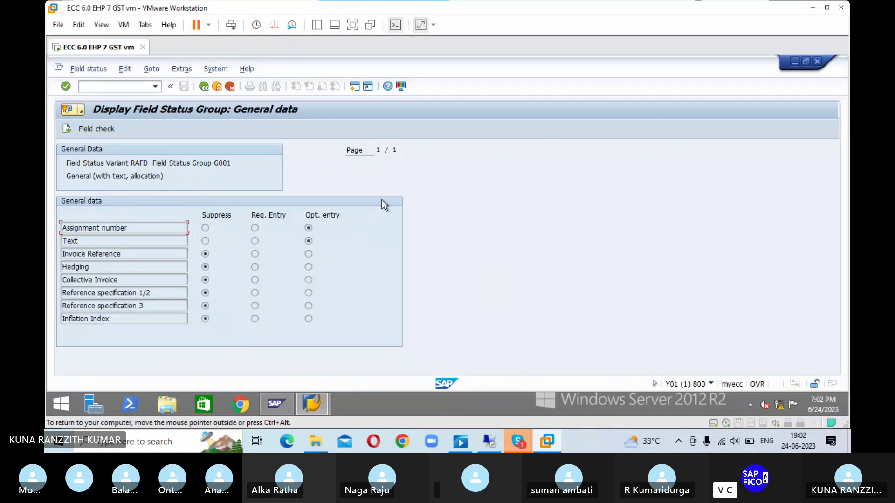
click(204, 87)
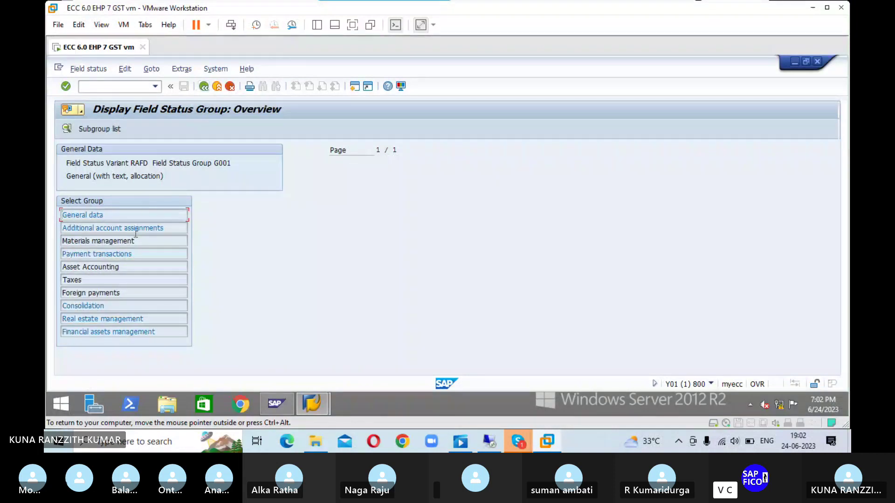
double_click(108, 253)
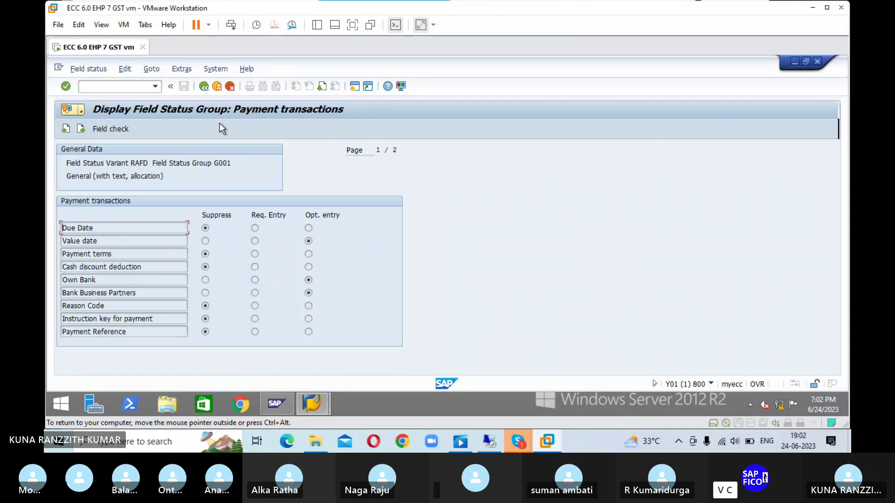
Open transaction OBXI for the cash discount expenses account assignment in chart of accounts RAA1
click(121, 87)
text(/NOBXI)
key(Return)
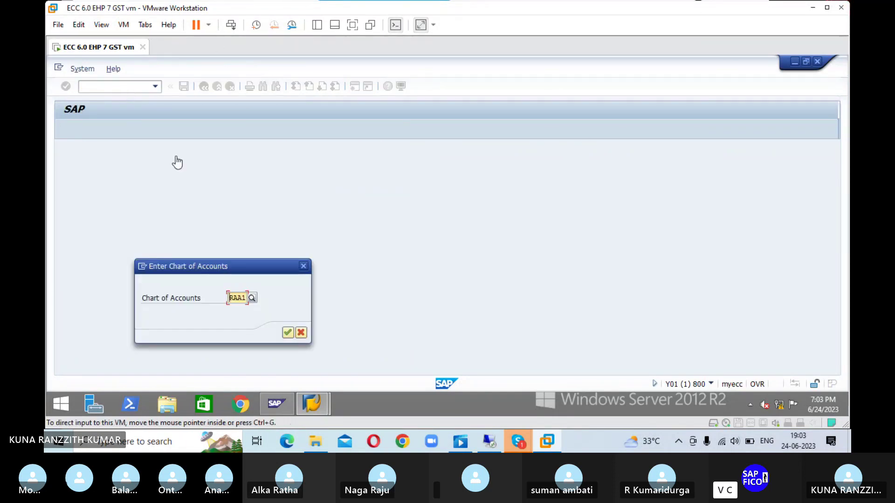
click(286, 331)
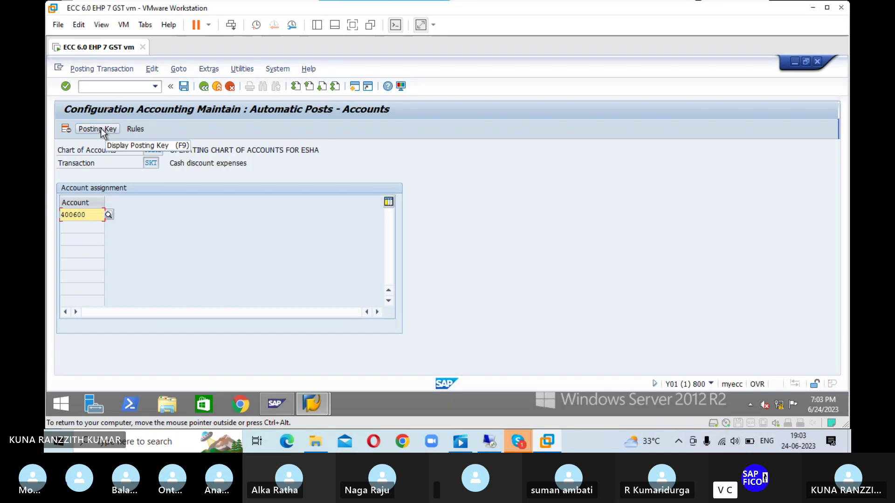
Assign G/L account 400601 to cash discount expenses and save it under customizing request Y01K900114
click(108, 215)
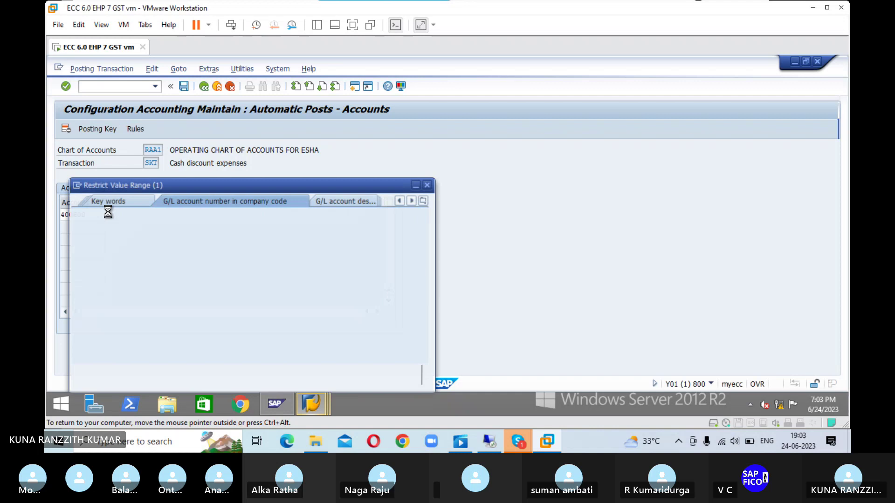
click(388, 373)
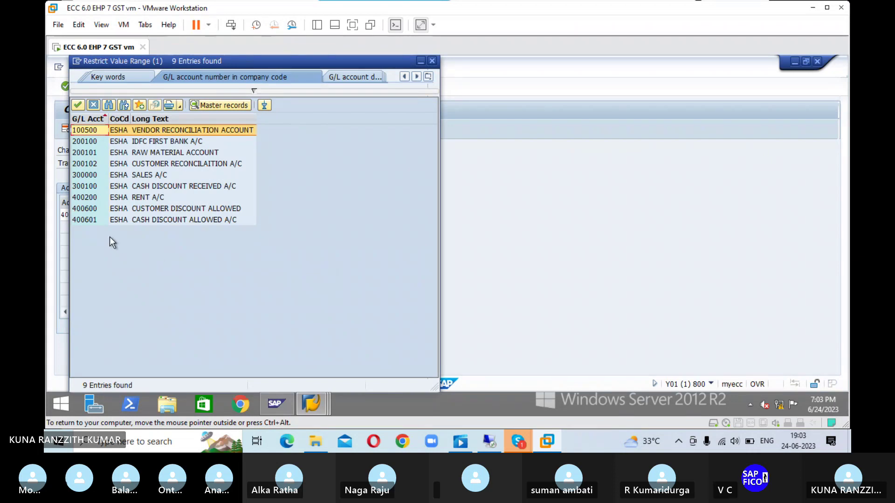
click(89, 219)
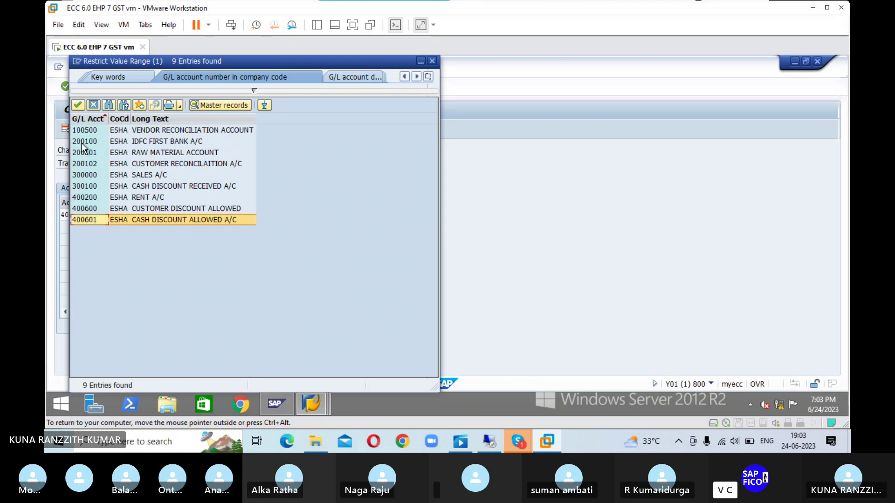
click(79, 106)
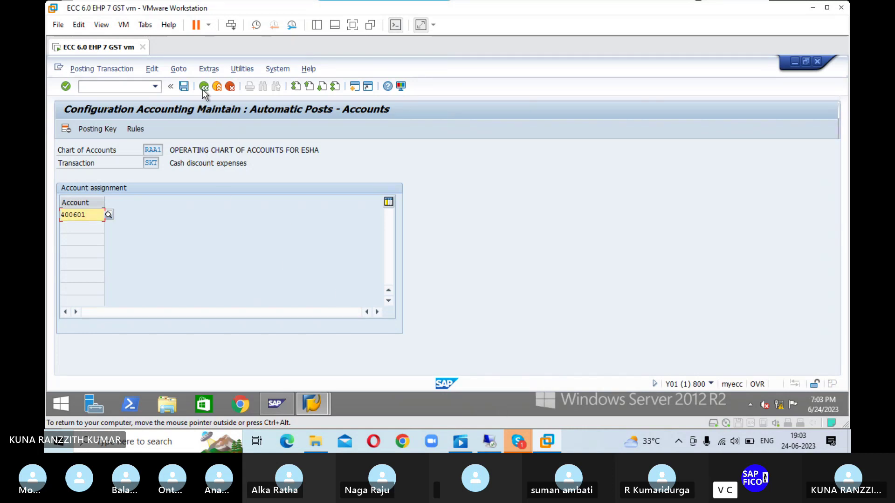
click(184, 86)
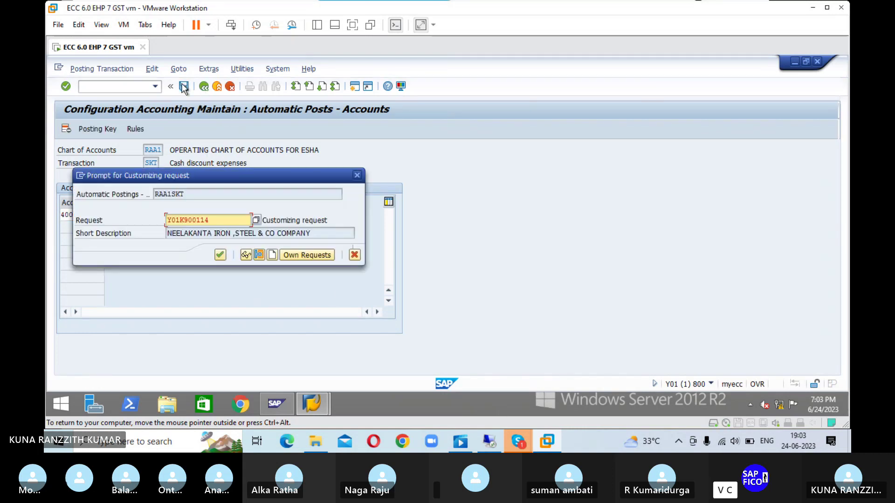
click(220, 255)
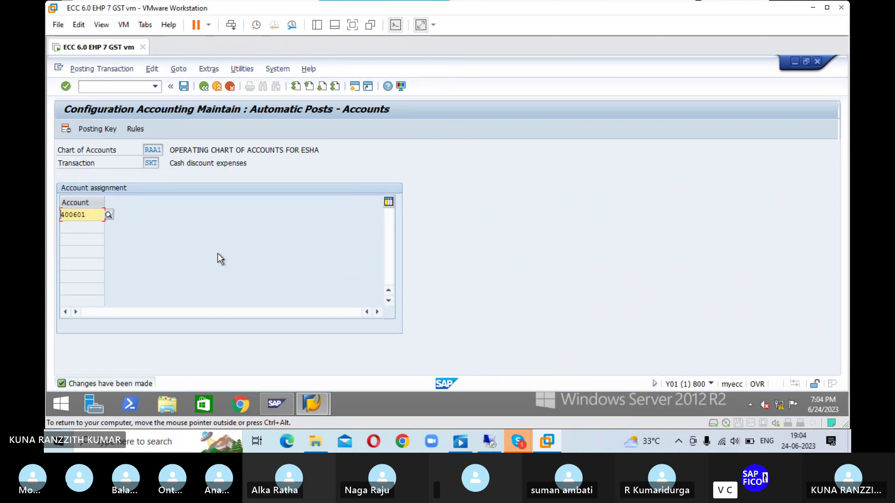
Check the payment terms configuration slide in the video player for the customer master transaction code, and open XD02 in SAP
click(123, 85)
text(/N)
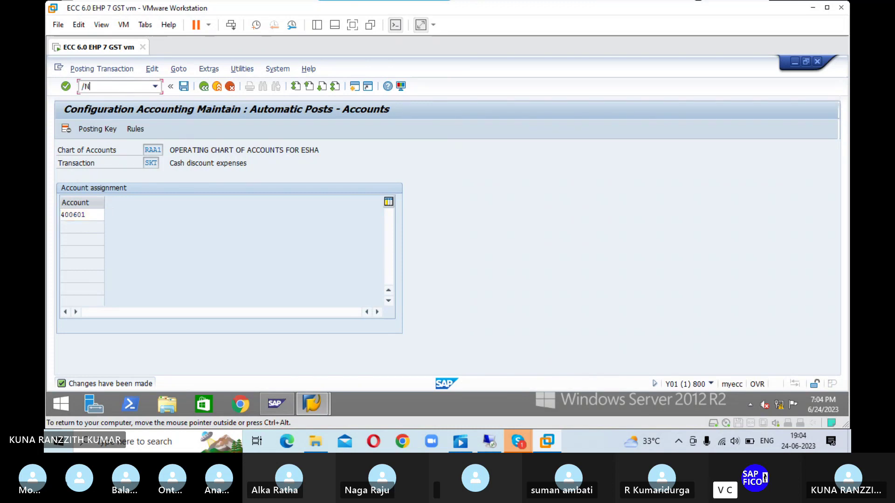
text(F)
key(BackSpace)
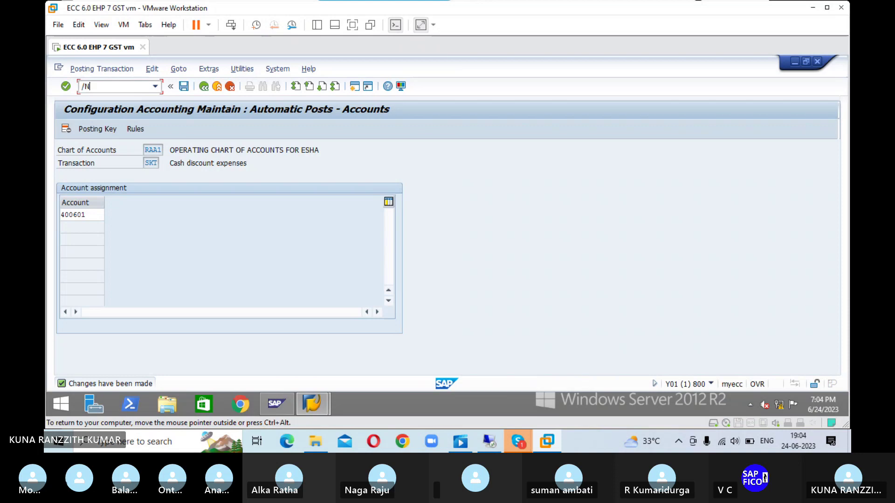
text(XK)
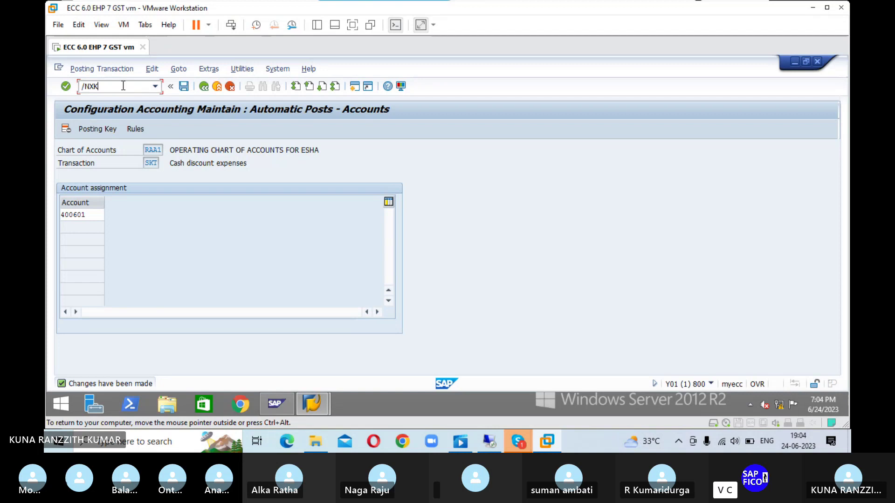
key(BackSpace)
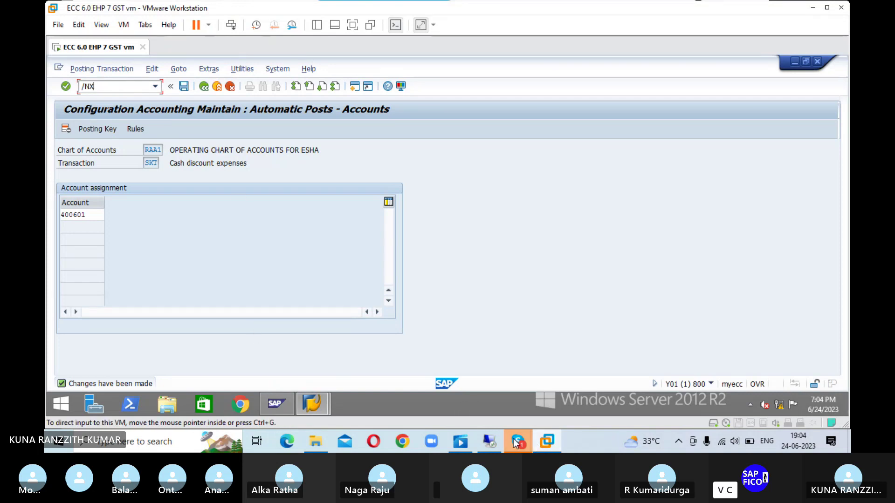
mouse_move(516, 443)
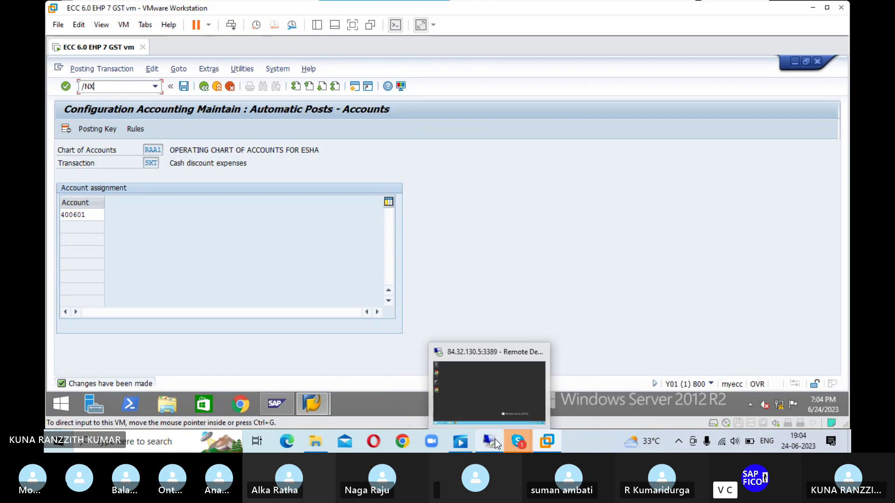
click(545, 443)
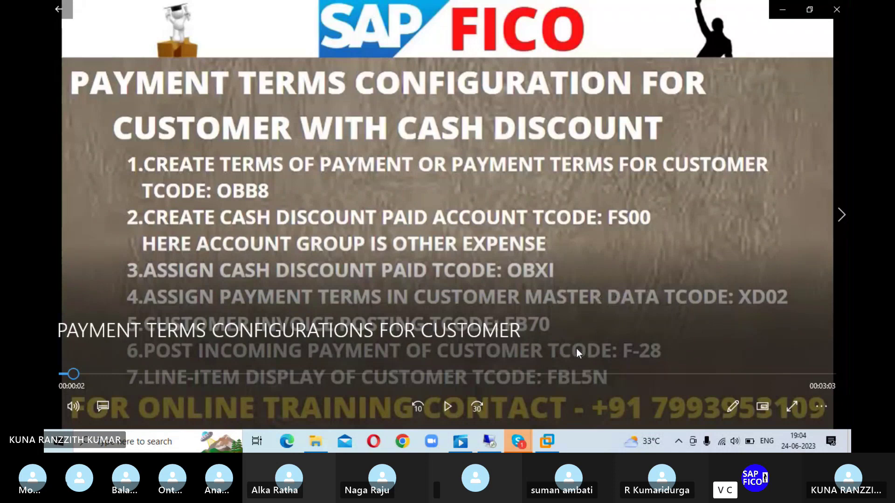
mouse_move(547, 443)
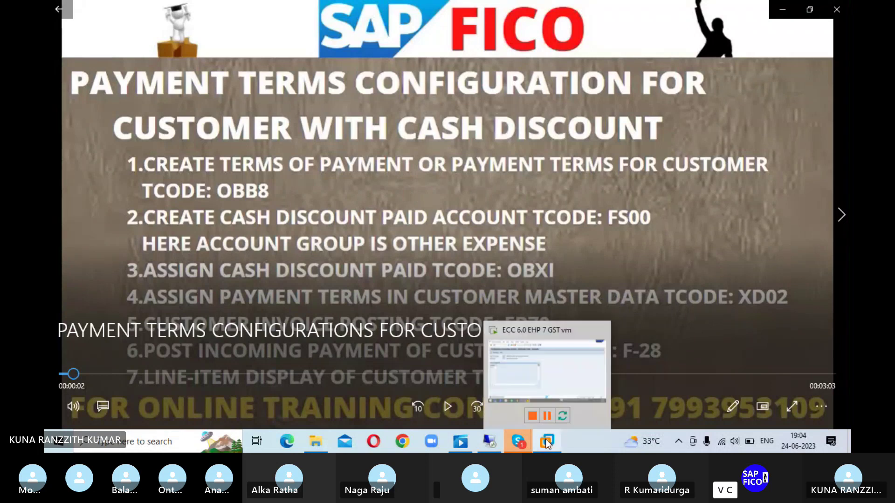
click(548, 368)
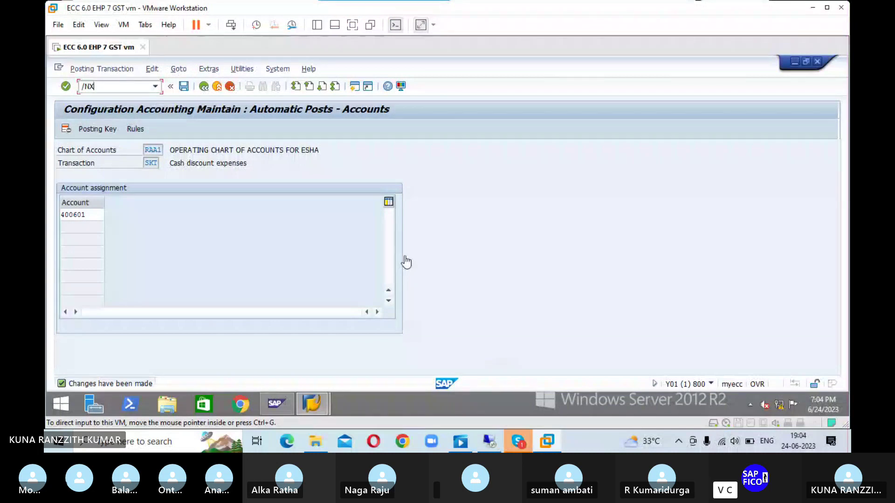
click(87, 86)
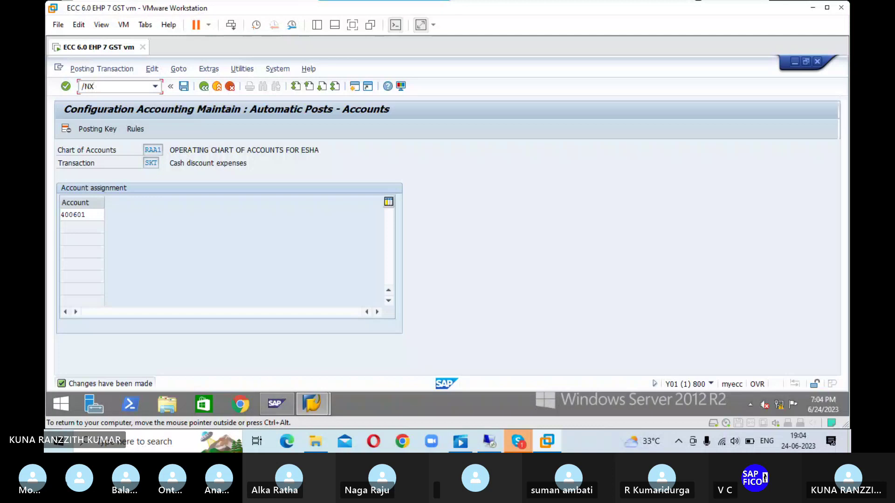
key(Return)
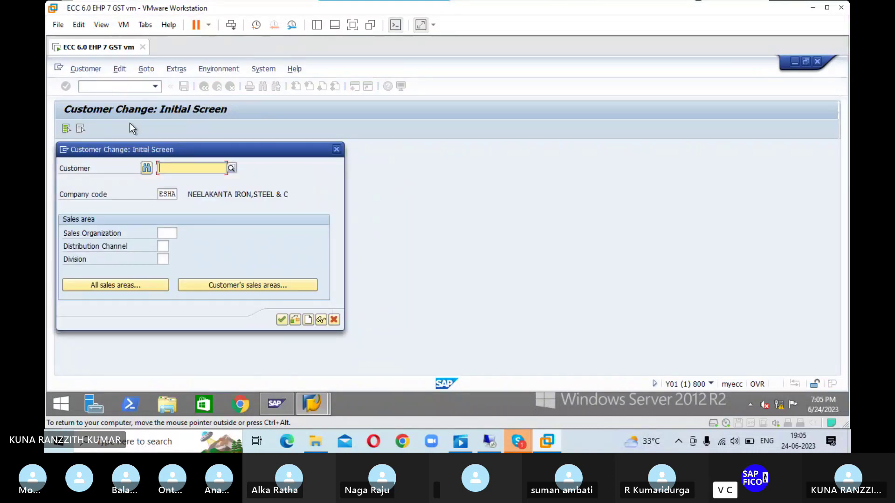
Find the customer NANDEESHWARA IRON ,STEEL &CO in company code ESHA and open its master data for changing
click(232, 168)
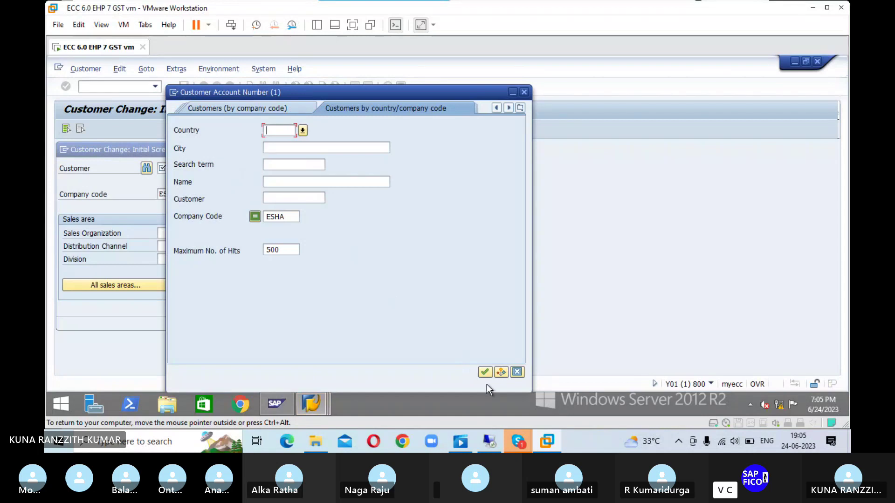
click(484, 375)
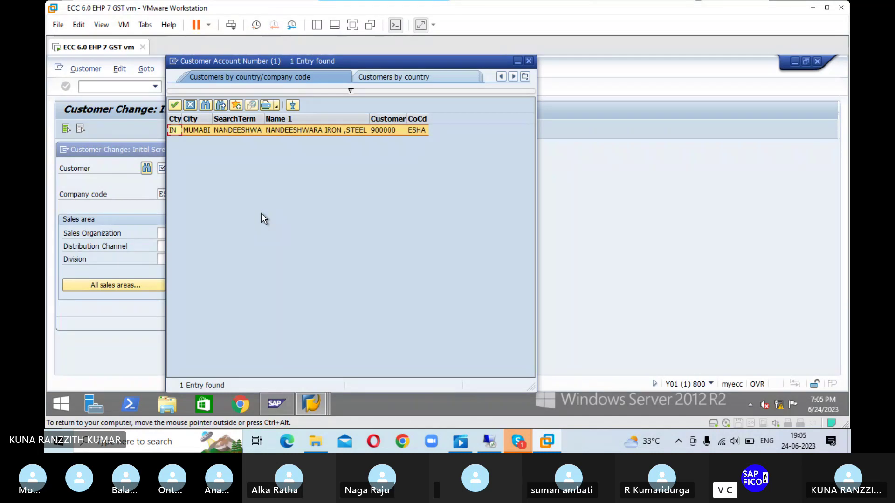
click(175, 106)
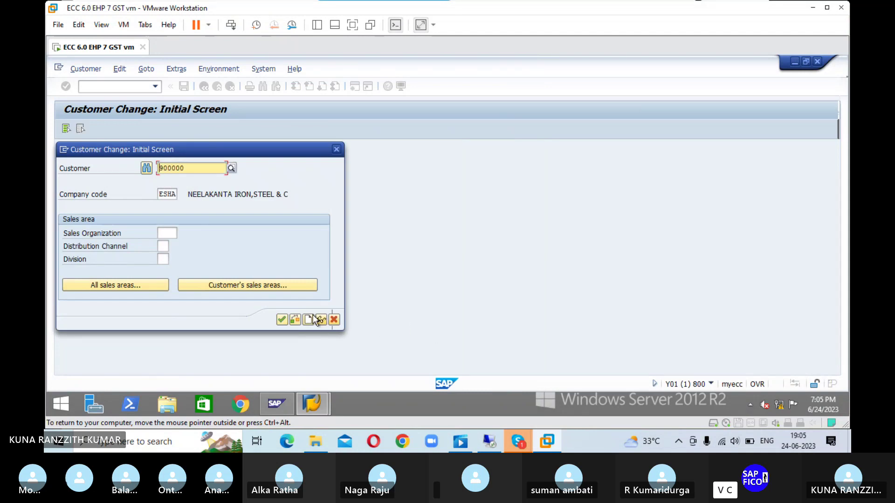
click(280, 320)
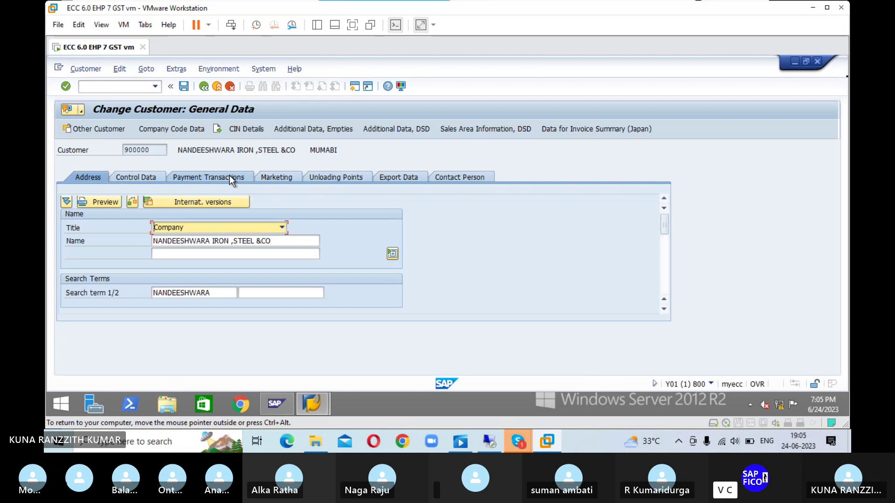
In the customer's company code payment transactions, set the terms of payment to RAN2 and save the customer
click(188, 130)
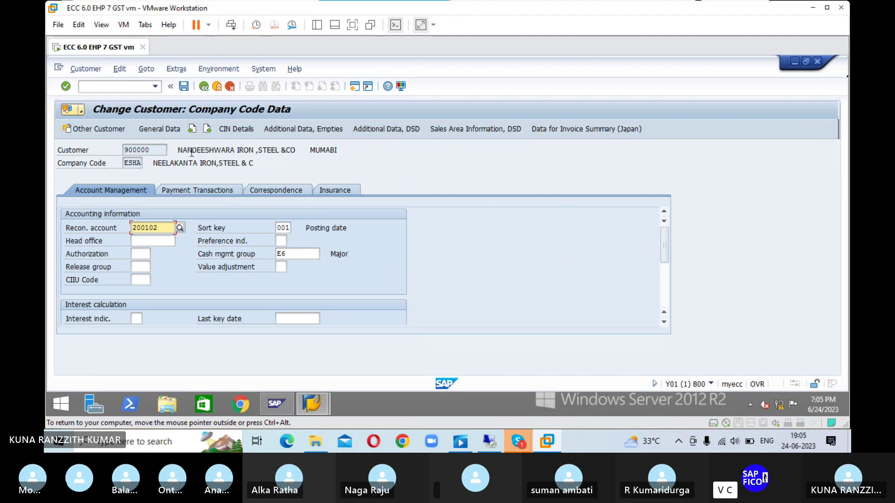
click(214, 191)
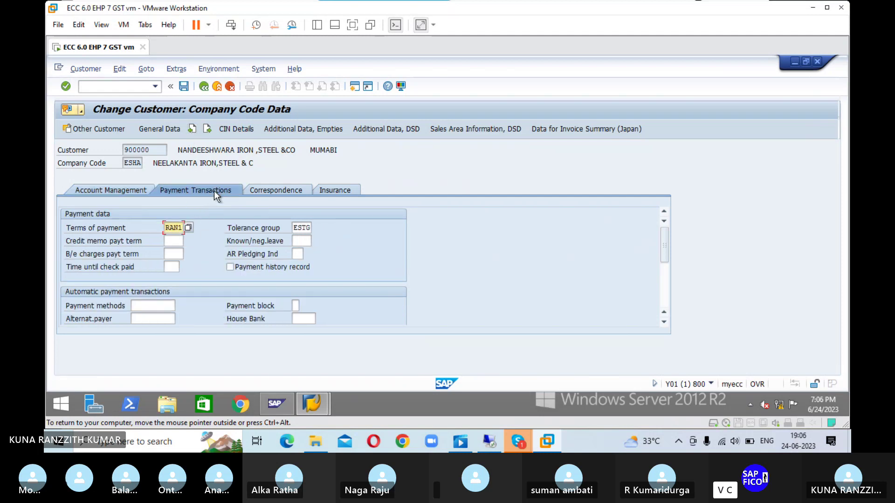
click(189, 228)
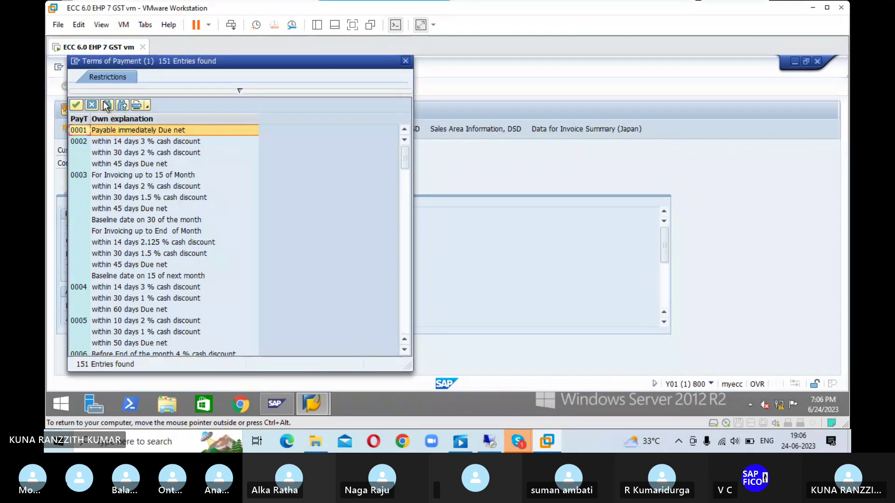
click(107, 106)
text(RAN2)
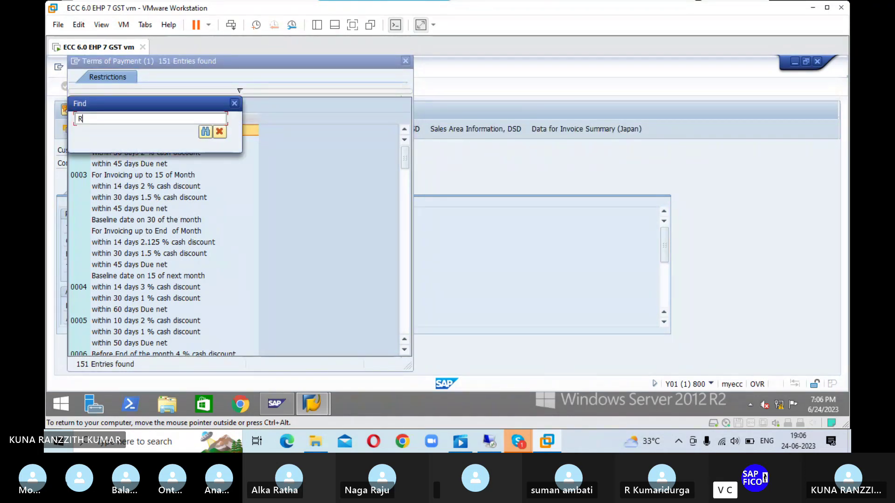
click(201, 135)
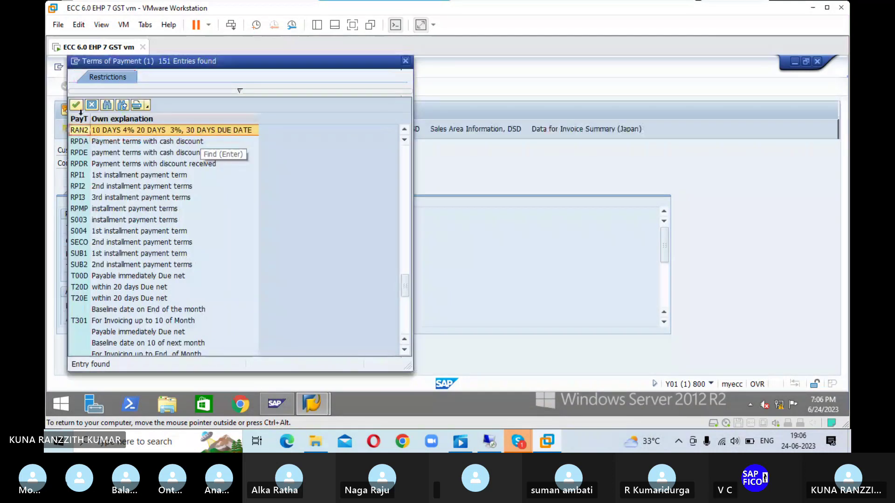
click(73, 103)
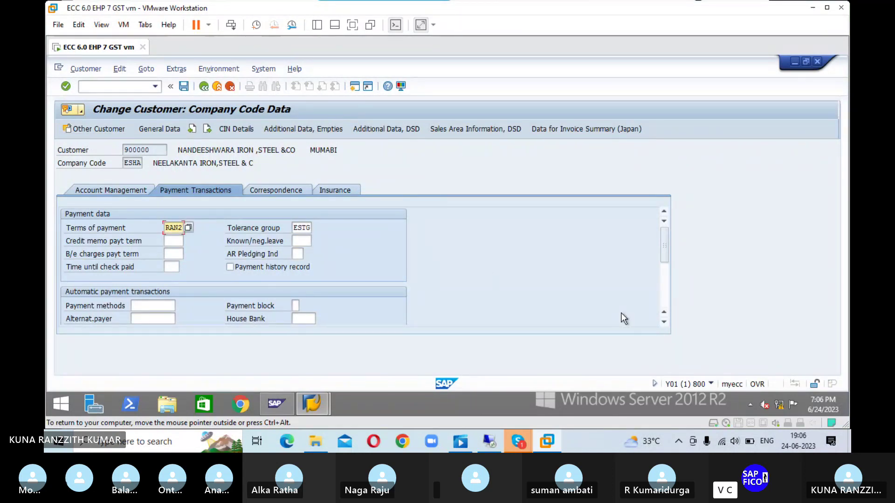
click(184, 86)
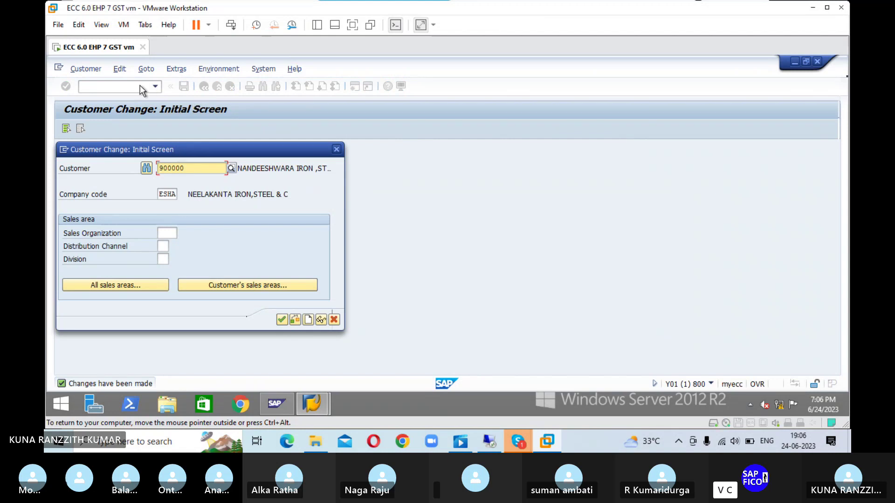
Check the payment terms configuration slide in the video player for the customer invoice transaction code, and open FB70 in SAP
click(336, 150)
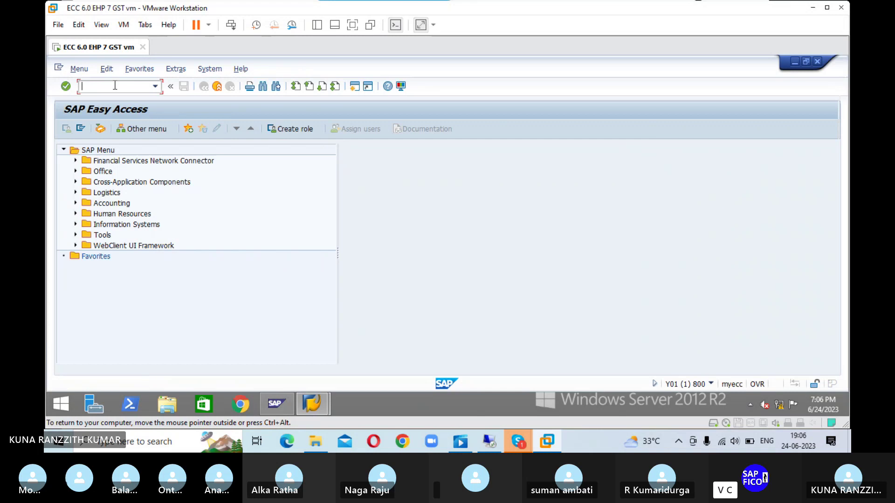
click(546, 443)
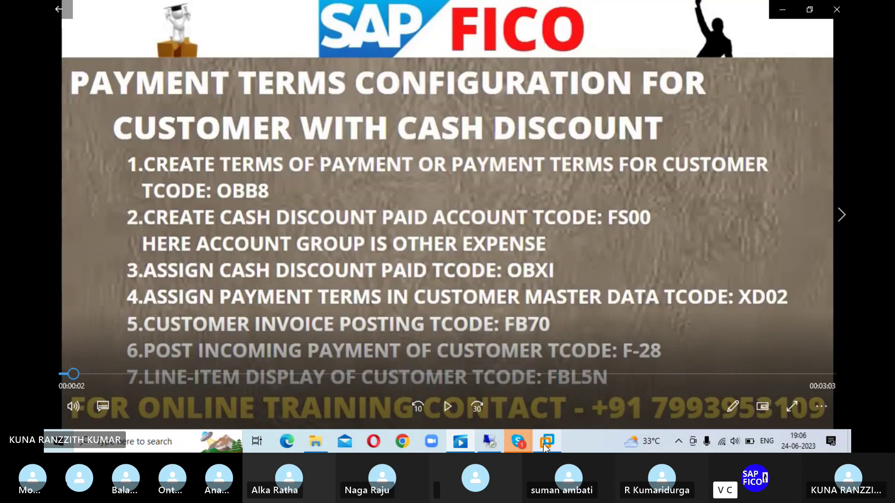
click(544, 447)
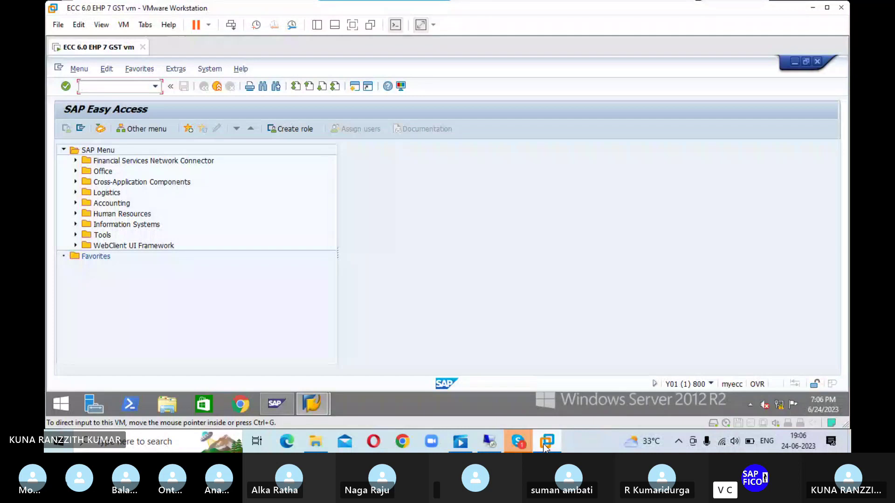
click(94, 83)
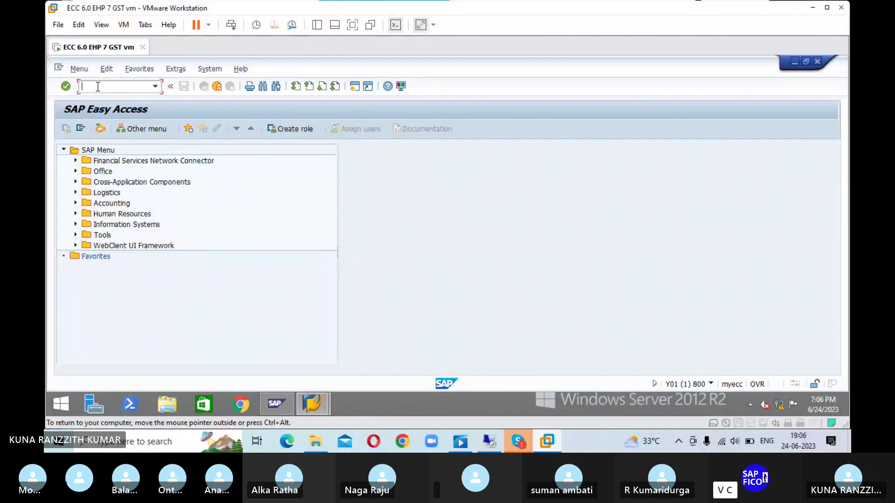
text(FB70)
key(Return)
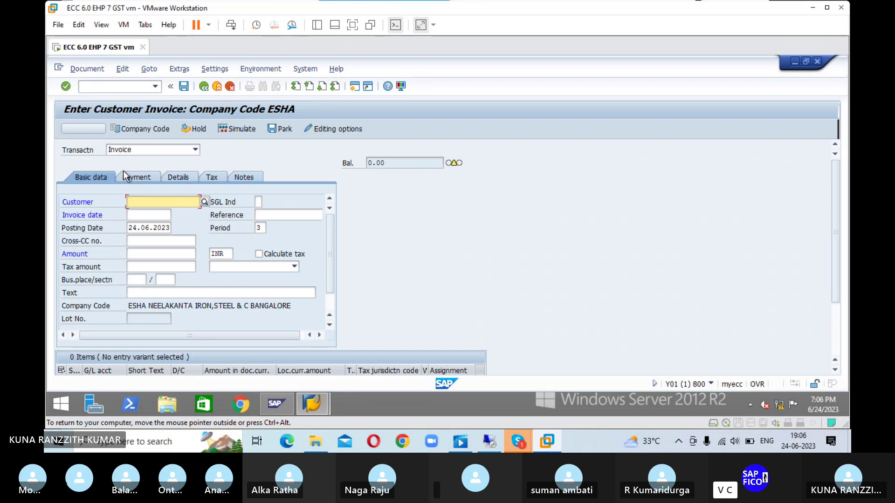
Select customer NANDEESHWARA IRON ,STEEL &CO for the invoice and enter invoice date 24.06.23 with reference CUSTOMER INVOICE
click(206, 203)
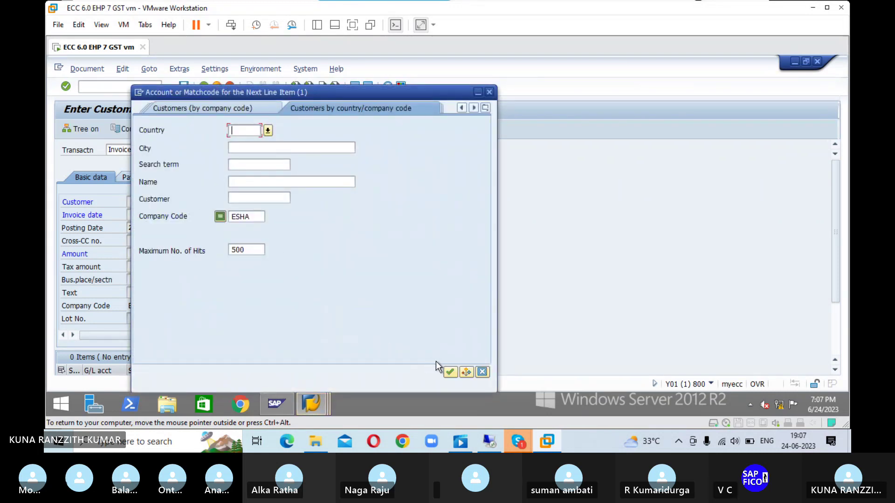
click(447, 372)
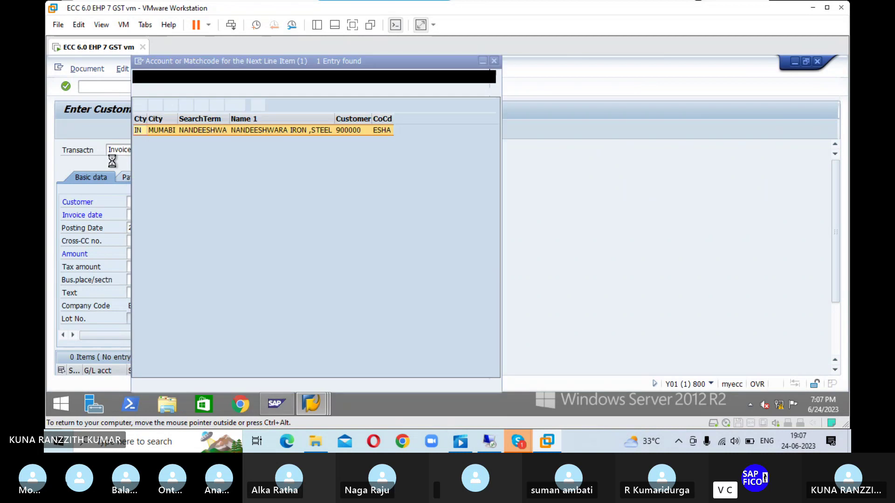
click(140, 105)
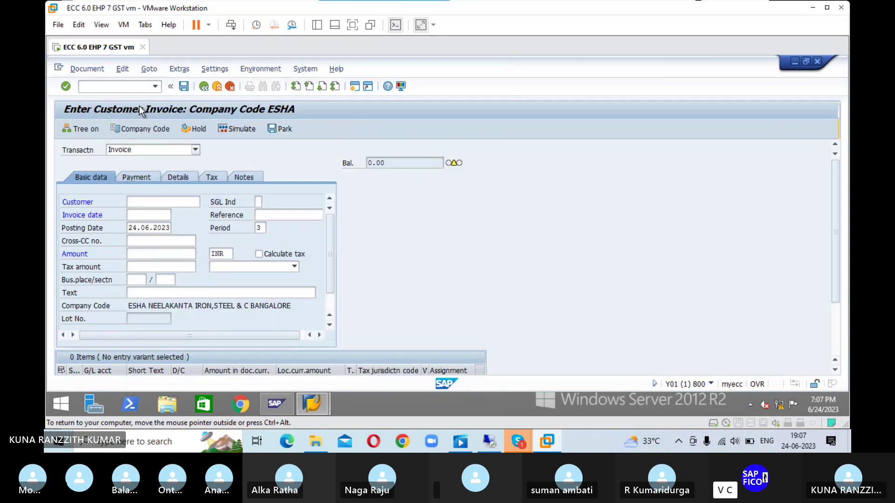
click(150, 216)
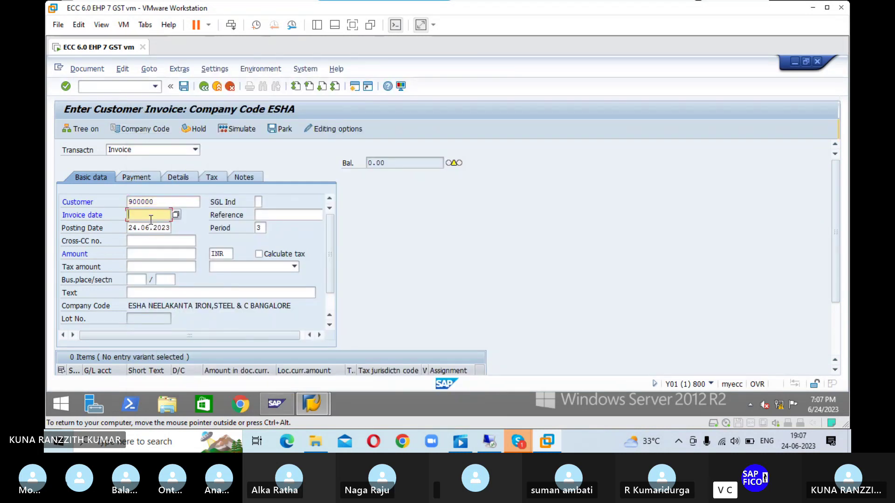
text(24.06.23)
key(Tab)
text(C)
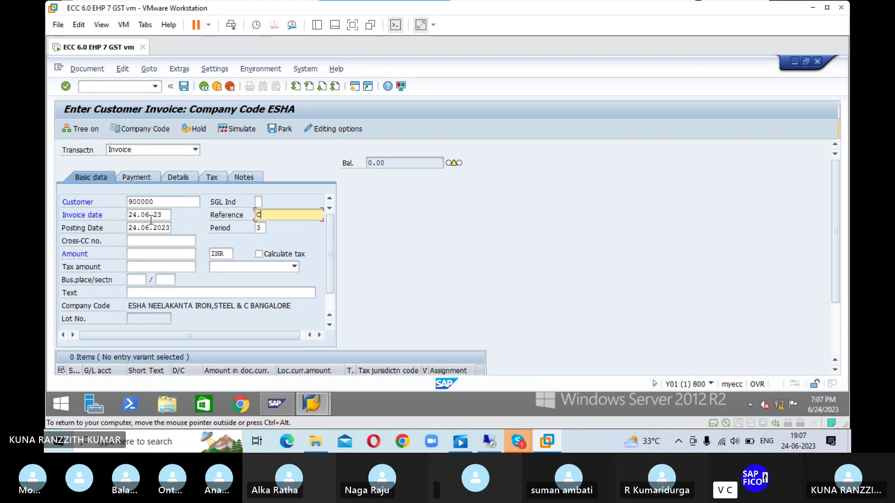
text(USTOMER INVOICE)
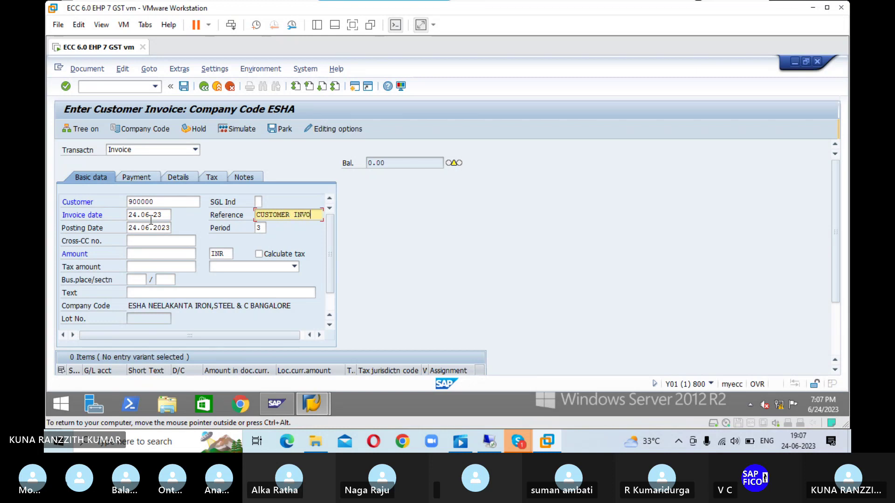
Set the invoice amount to 10000 INR and the text to FINISHED GOODS SOLD TO CUSTOMER
key(Tab)
key(Tab)
key(Tab)
key(Tab)
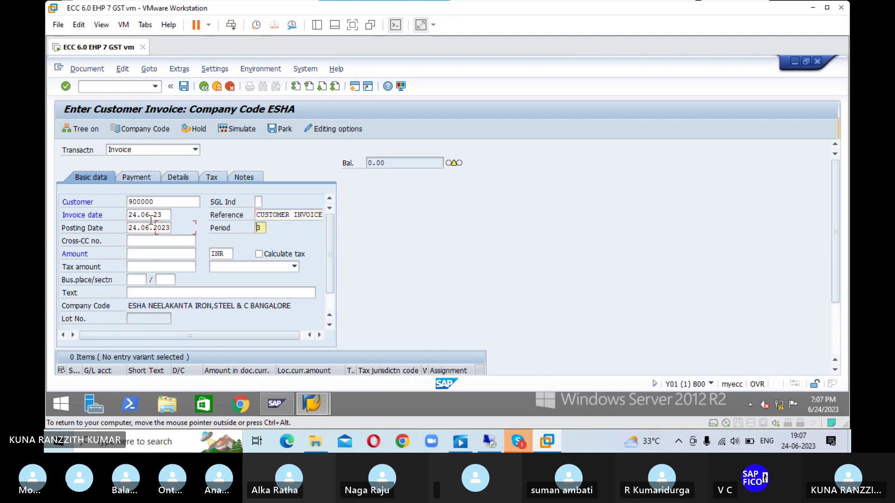
text(10000)
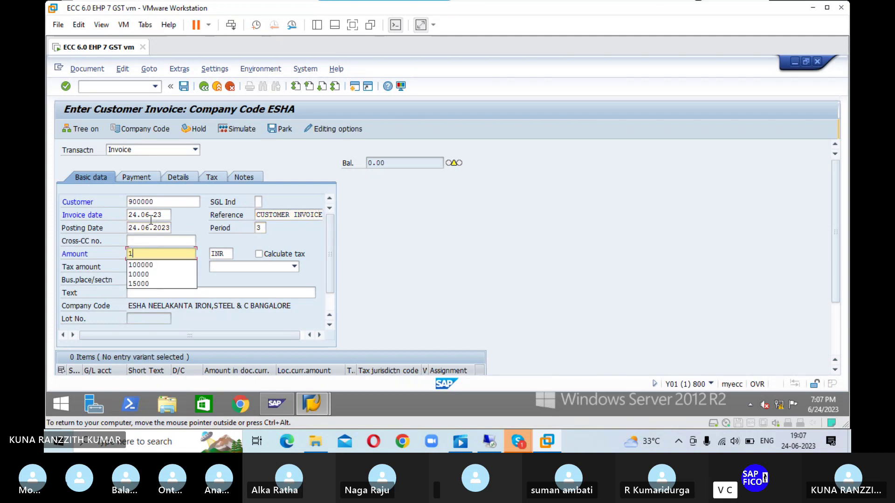
key(Tab)
key(Tab)
key(Tab)
key(Tab)
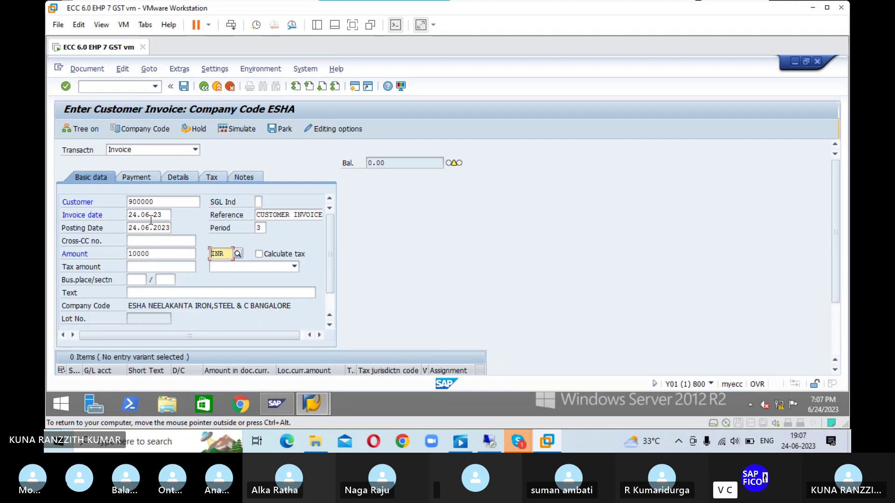
key(Tab)
key(Tab)
key(Tab)
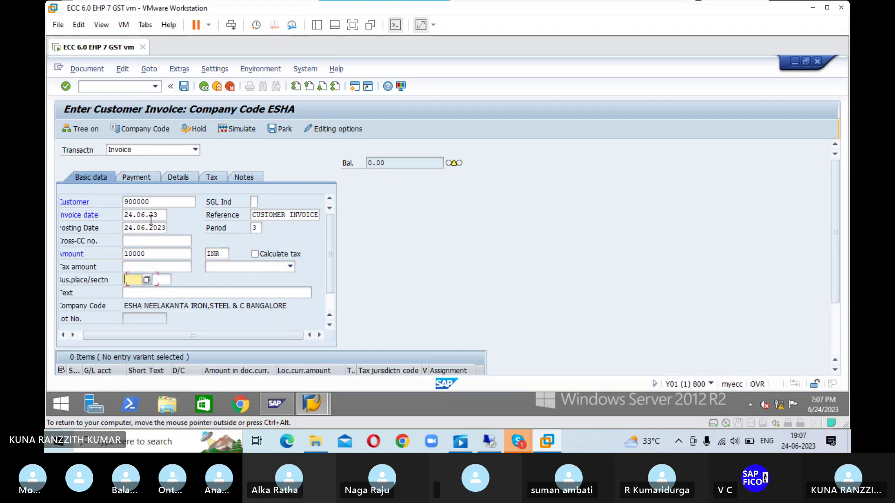
text(F)
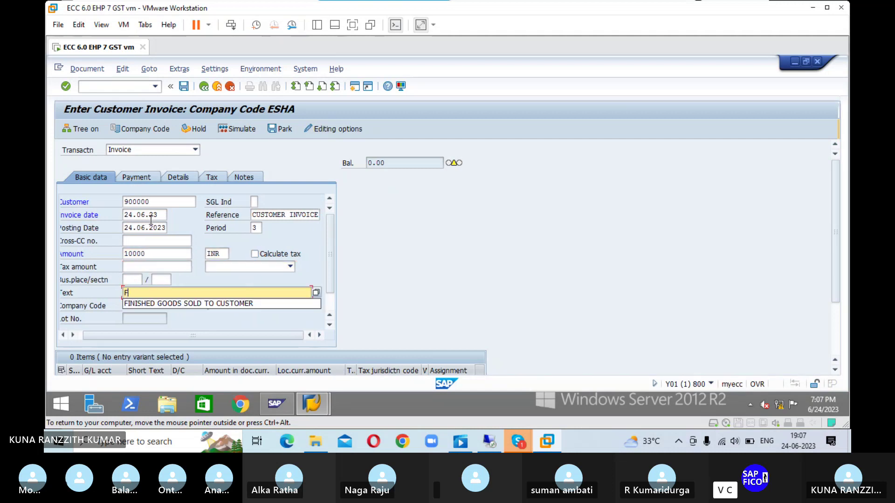
key(Down)
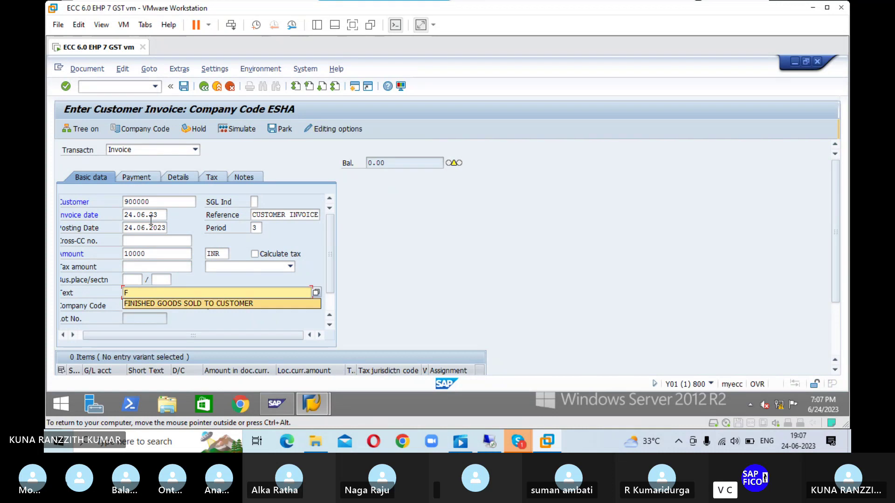
key(Return)
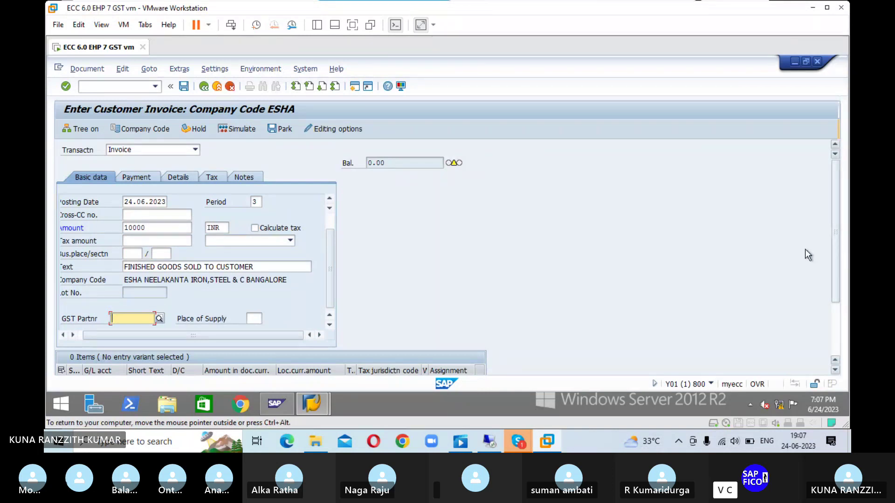
Add a credit line item for G/L account 300000 SALES A/C with an amount of 10000
key(Tab)
key(Tab)
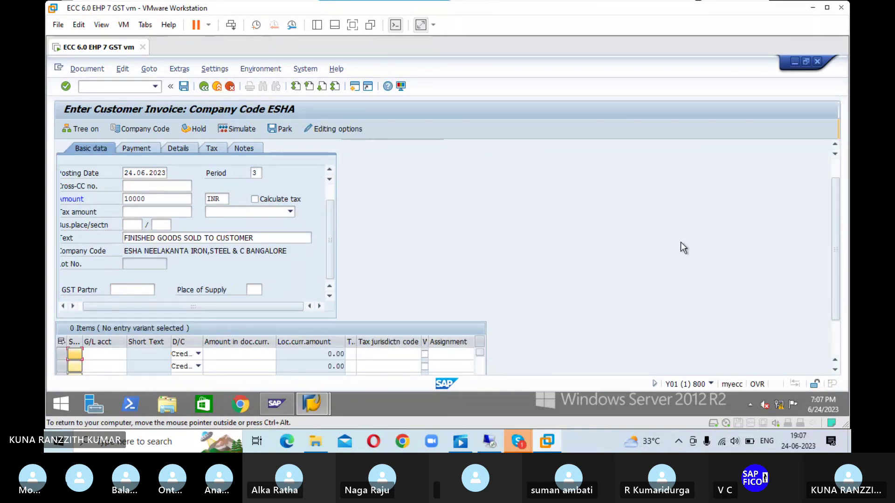
key(Tab)
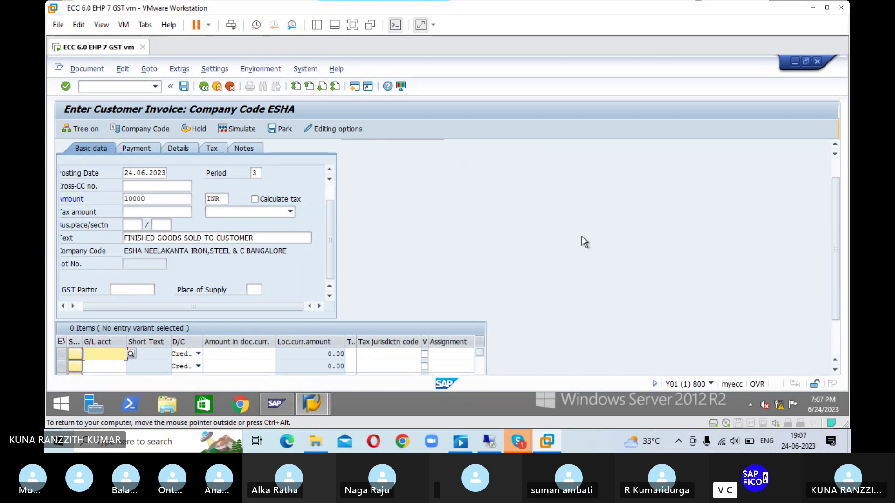
click(131, 355)
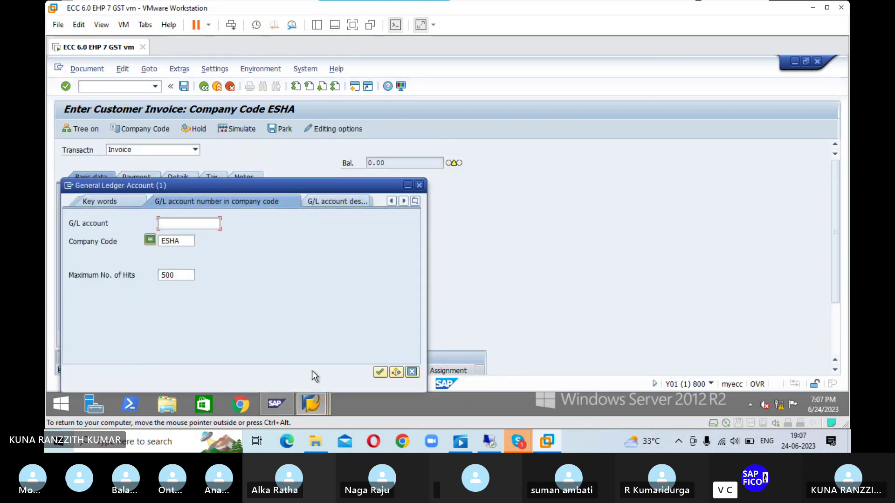
click(380, 371)
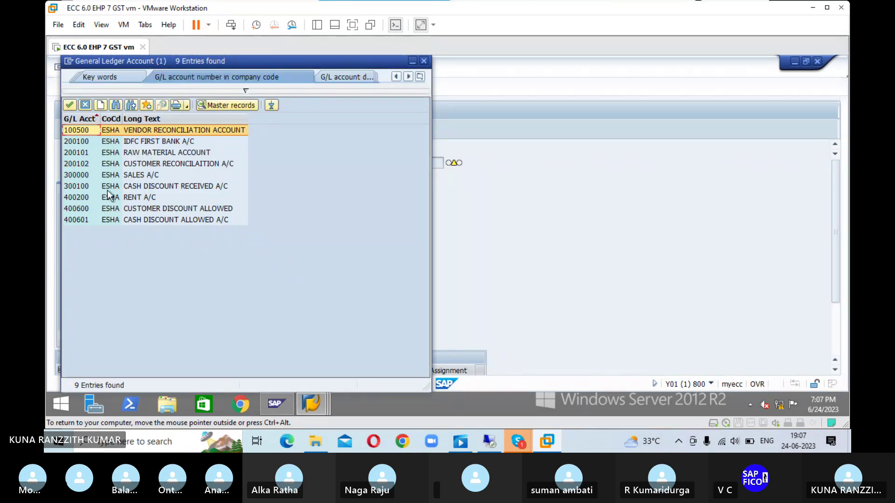
click(85, 172)
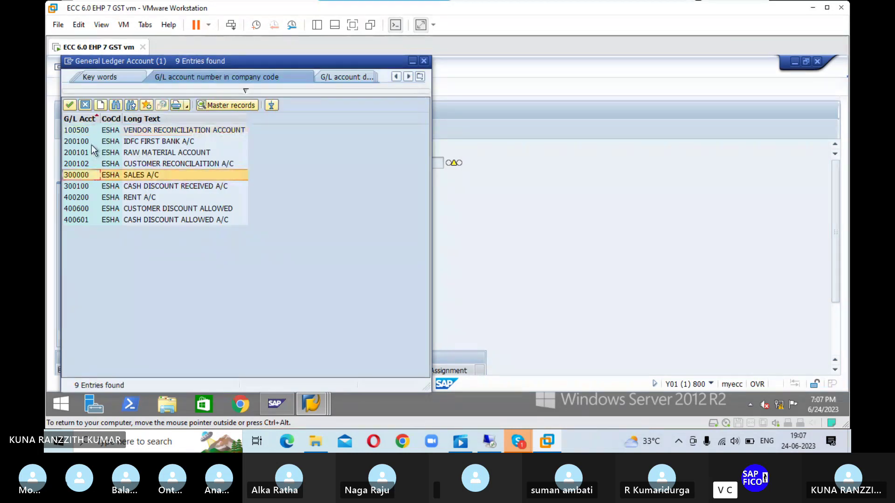
click(67, 105)
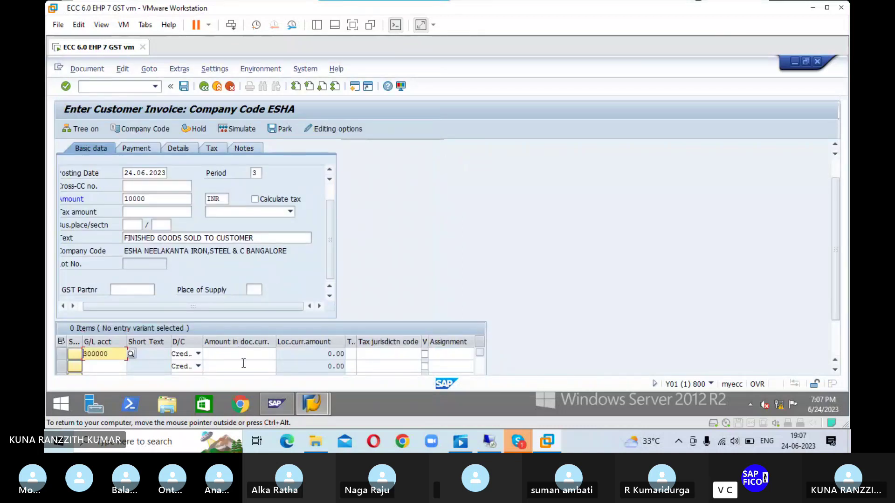
click(244, 359)
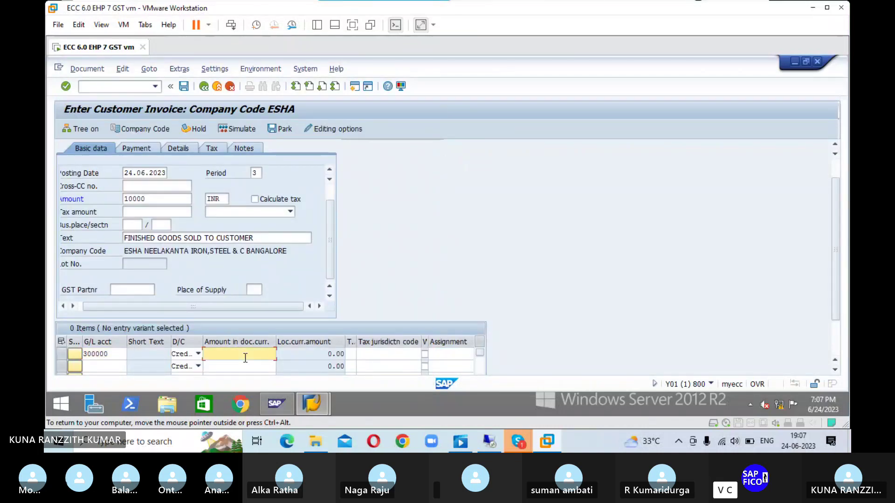
text(10000)
key(Return)
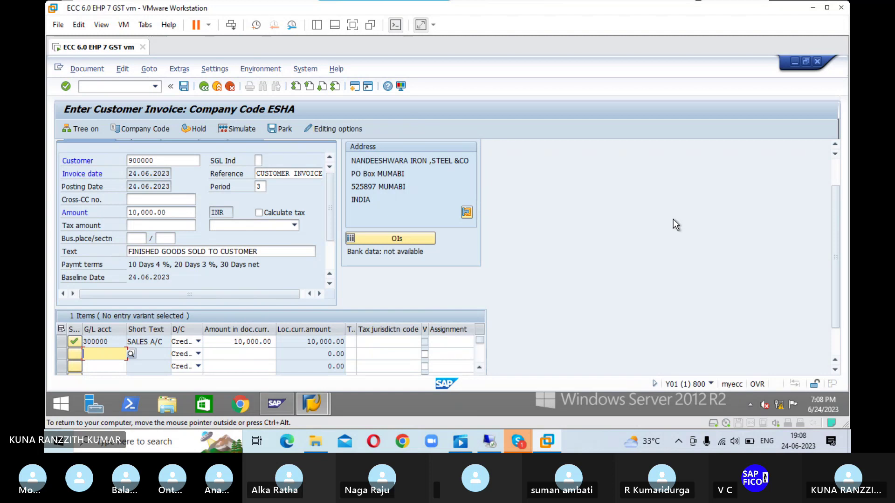
Review the invoice's RAN2 payment terms, simulate the document, and post it
scroll(652, 225, up, 2)
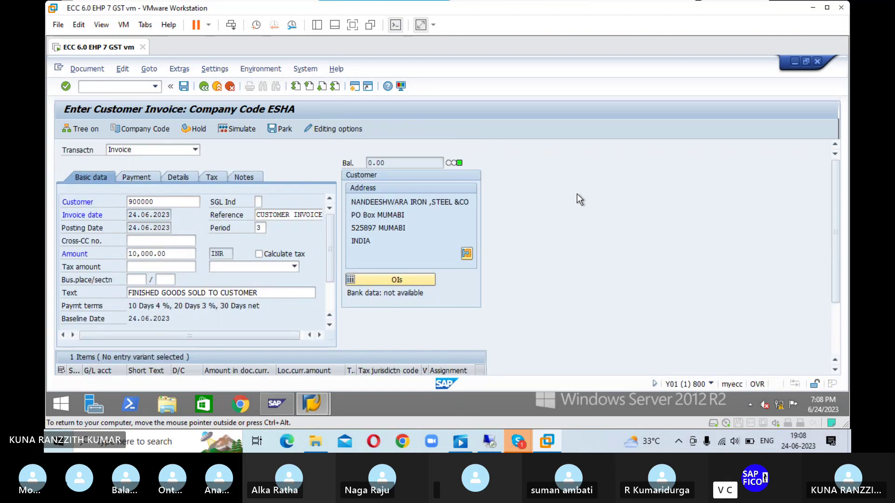
click(147, 178)
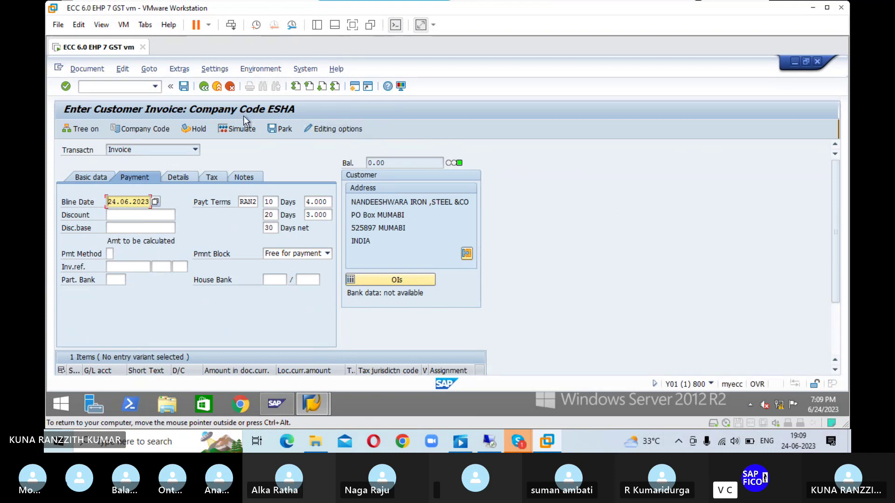
click(246, 129)
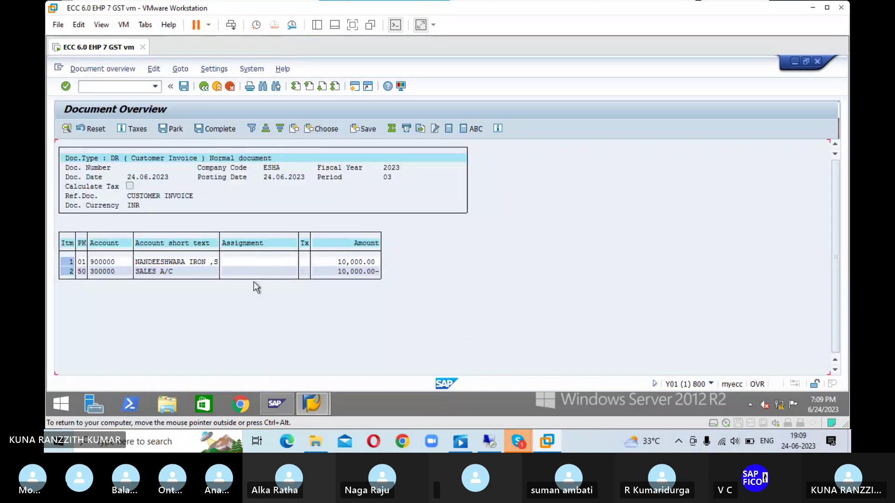
click(183, 87)
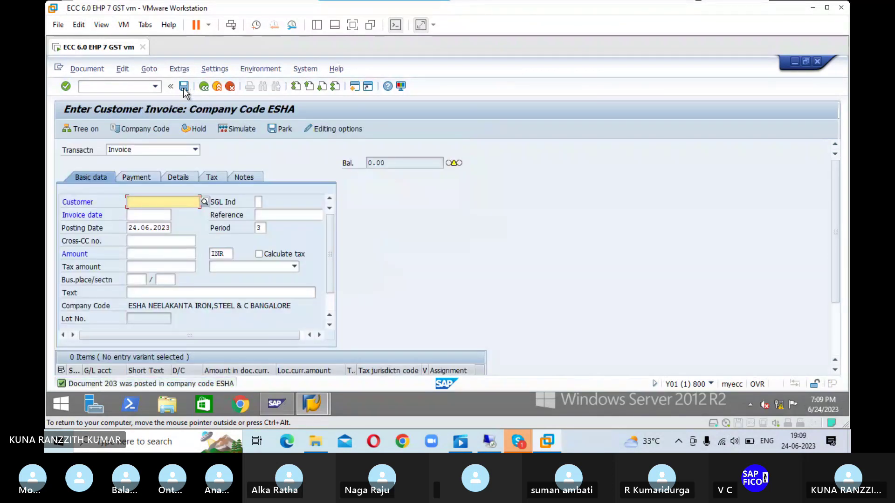
Leave the customer invoice entry and open transaction F-28 to post incoming payments
click(134, 88)
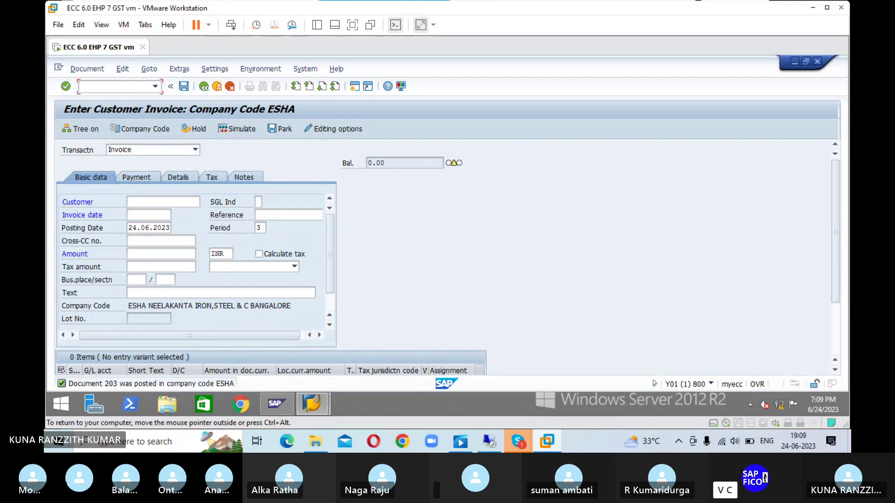
text(/N)
text(FB70)
key(Return)
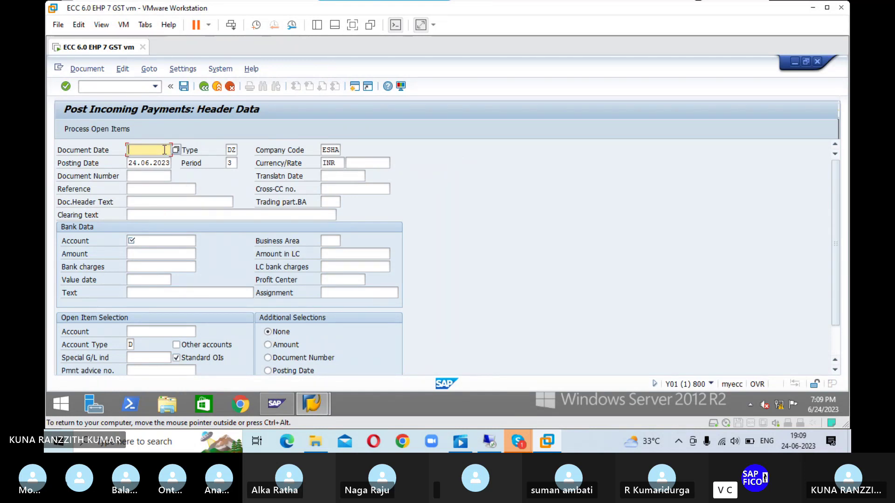
Set the incoming payment's document date to 24.06.23 and its reference to INVOICE CLEARING
text(24.06.23)
key(Tab)
key(Tab)
key(Tab)
key(Tab)
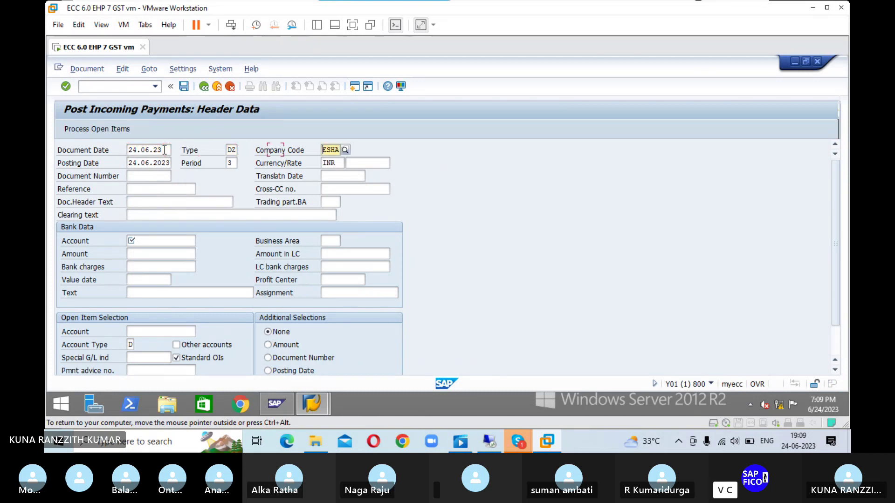
key(Tab)
key(Tab)
key(Tab)
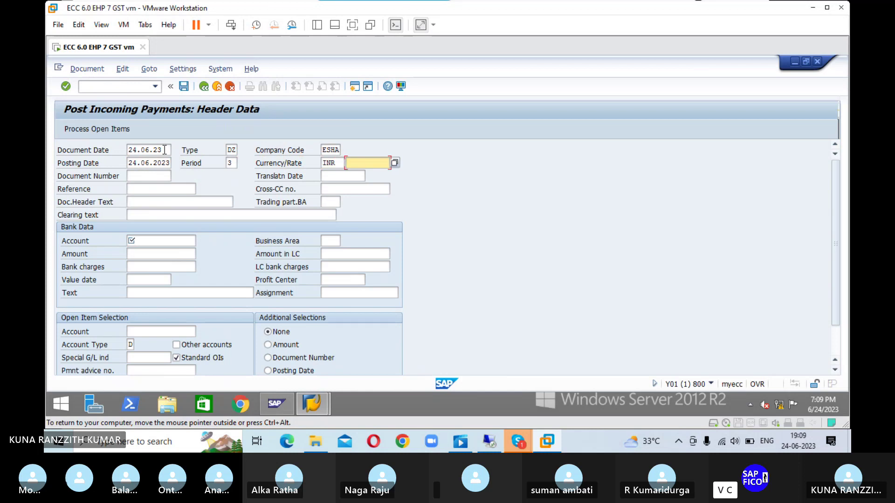
key(Tab)
key(Tab)
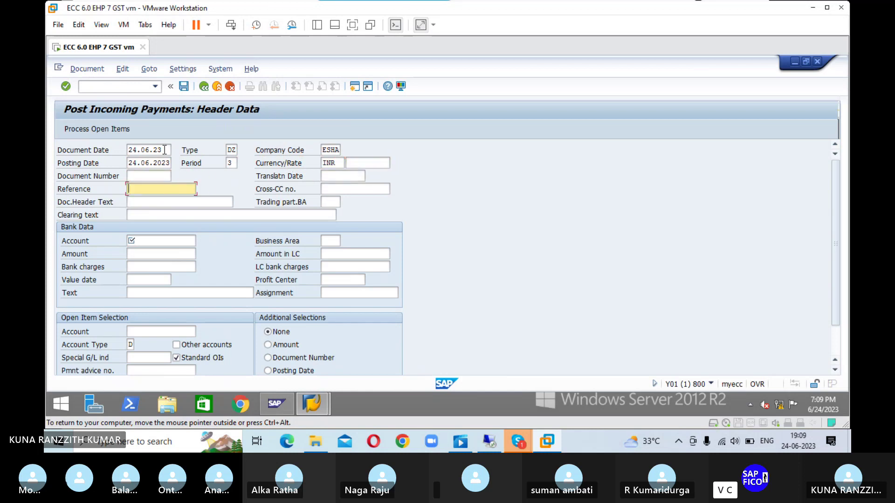
text(IN)
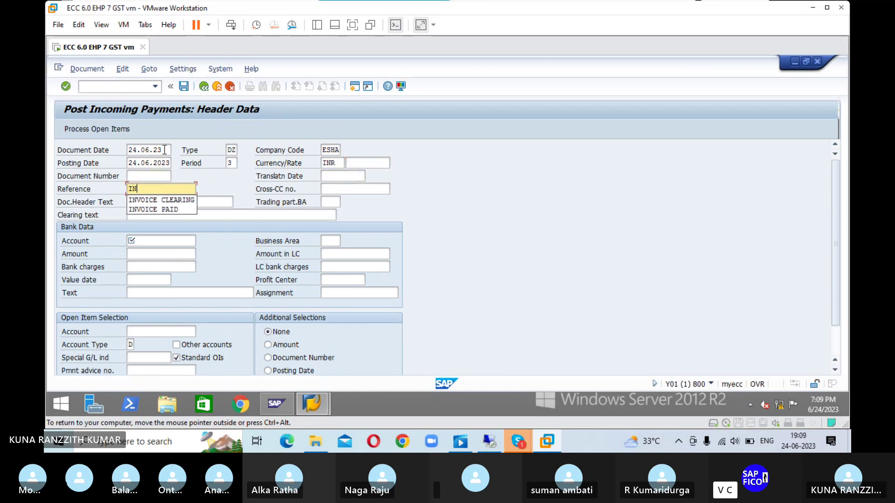
key(Tab)
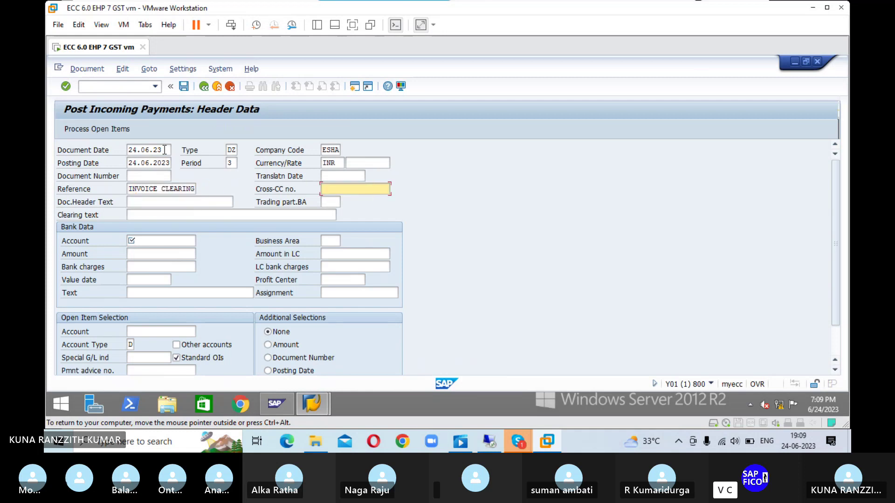
Enter RECEIVING PAYMENT FROM CU as the document header text
key(Tab)
text(R)
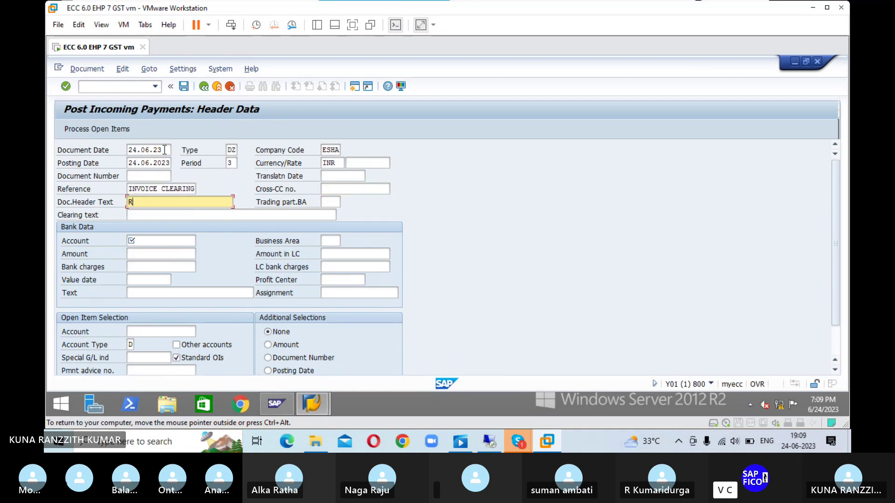
text(ECEIVING F)
key(BackSpace)
text(PAYMENT )
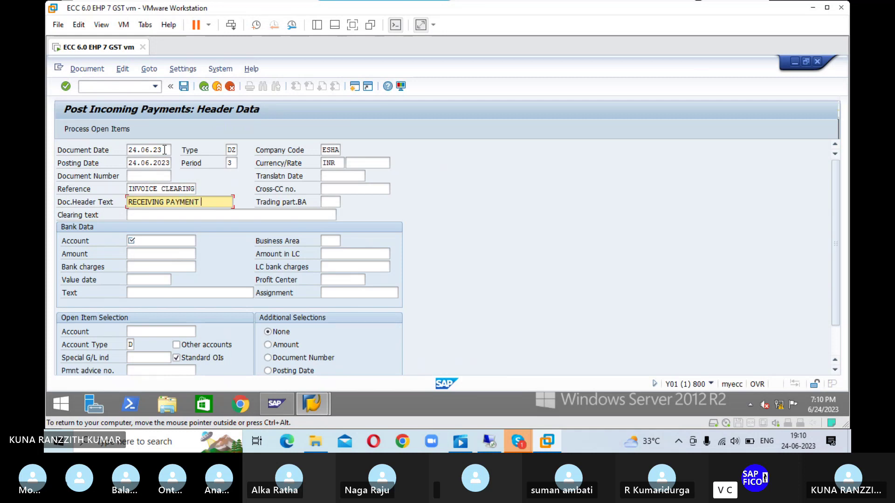
text(FROM CU)
Set the clearing text to AMOUNT RECEIVED FROM CUSTOMER
click(158, 213)
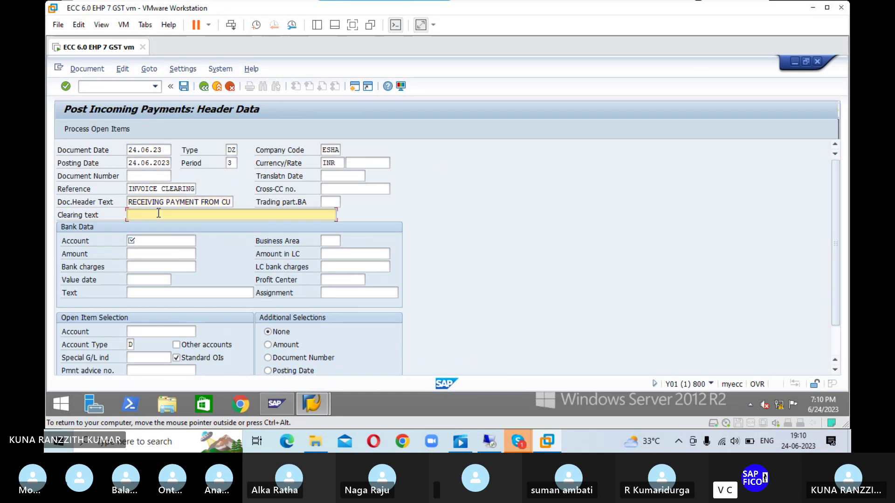
text(AM)
key(BackSpace)
key(BackSpace)
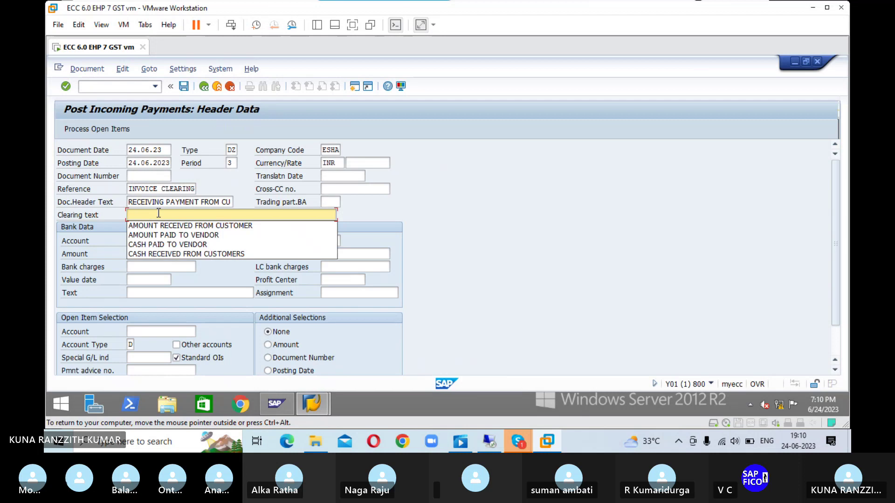
click(226, 225)
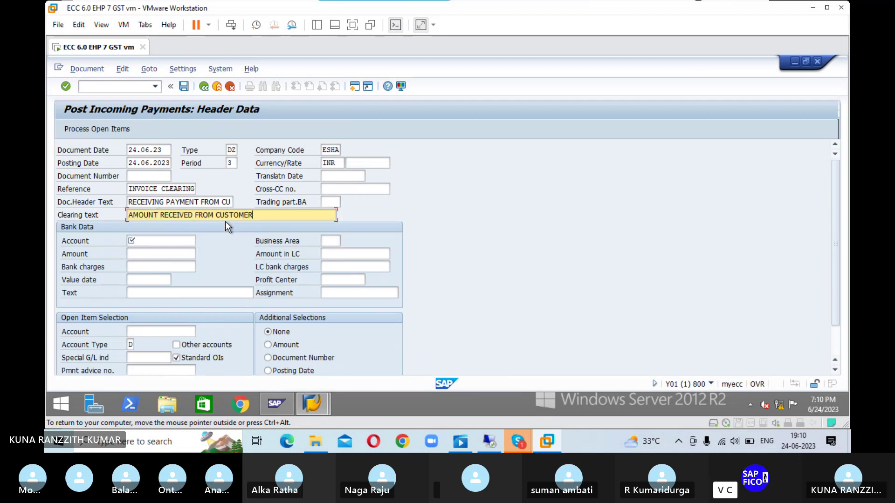
In the bank data, choose G/L account 200100 IDFC FIRST BANK A/C and enter an amount of 10000
click(186, 245)
click(201, 242)
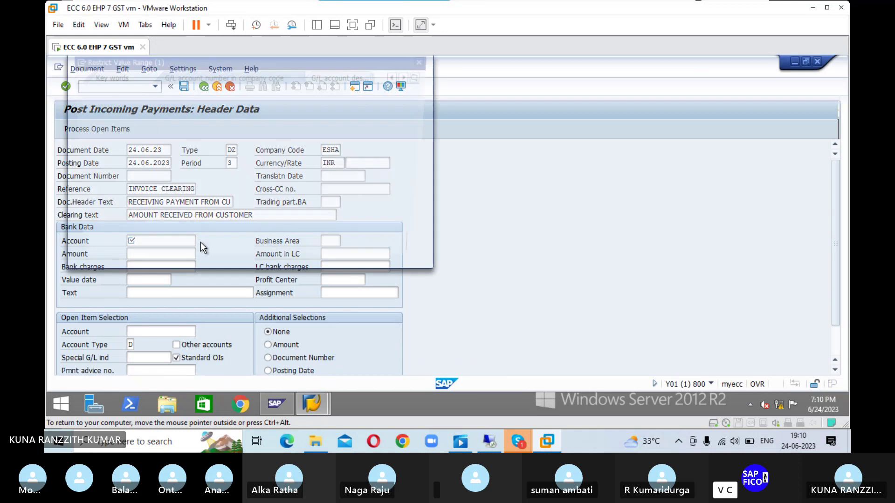
click(382, 245)
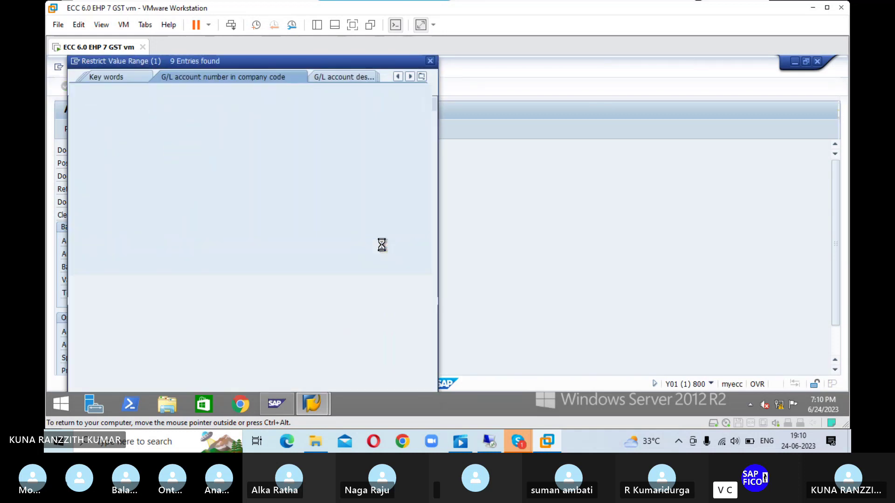
click(161, 141)
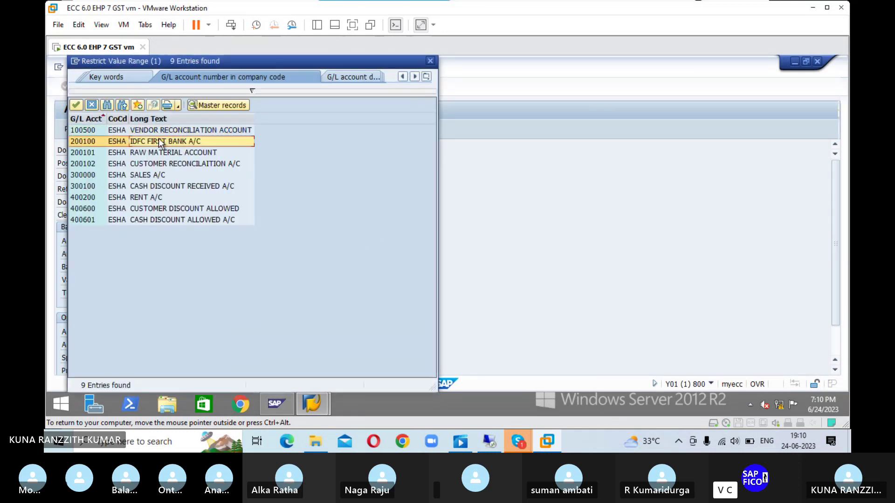
click(76, 105)
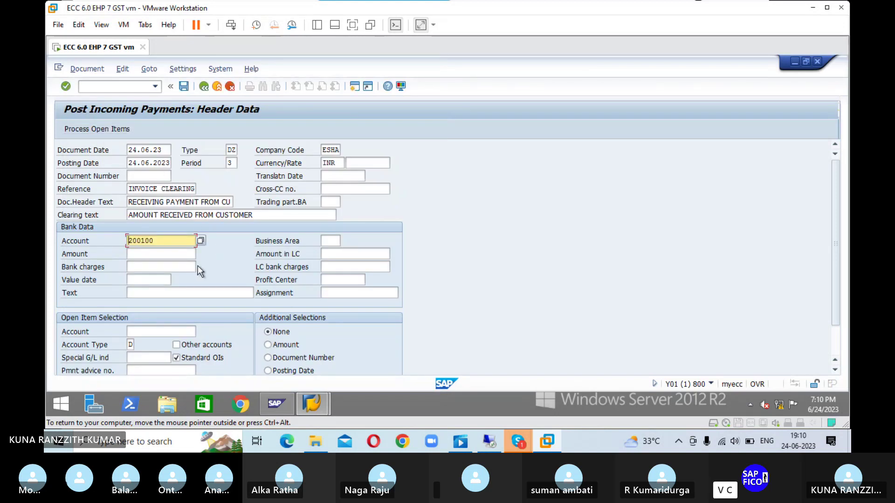
click(182, 254)
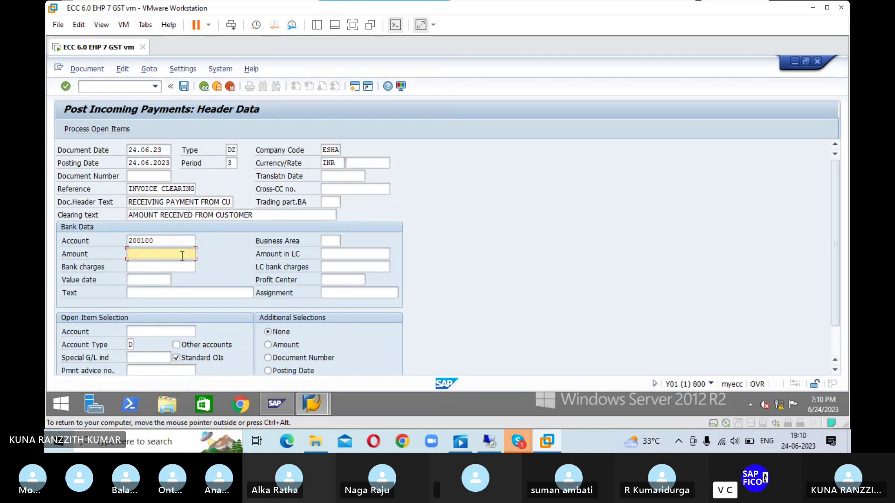
text(10000)
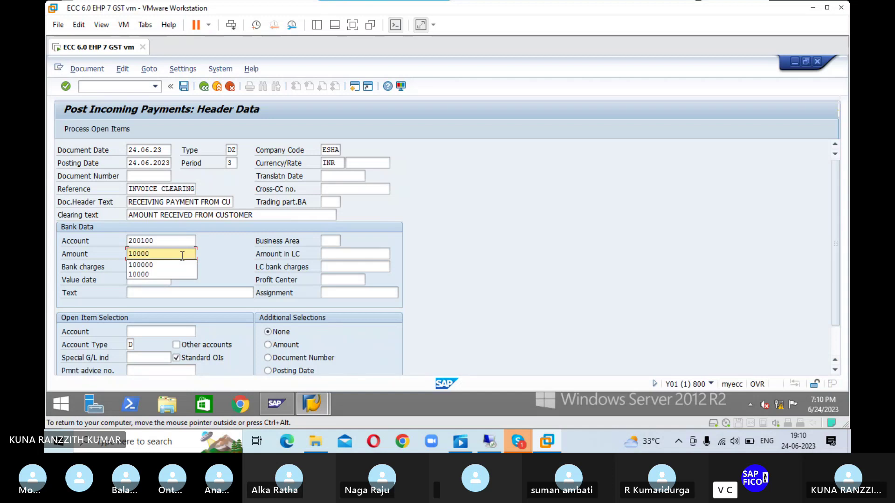
Set the bank data's value date to 24.06.23 and its text to AMOUNT RECEIVED FROM CUSTOMER
key(Tab)
key(Tab)
key(Tab)
key(Tab)
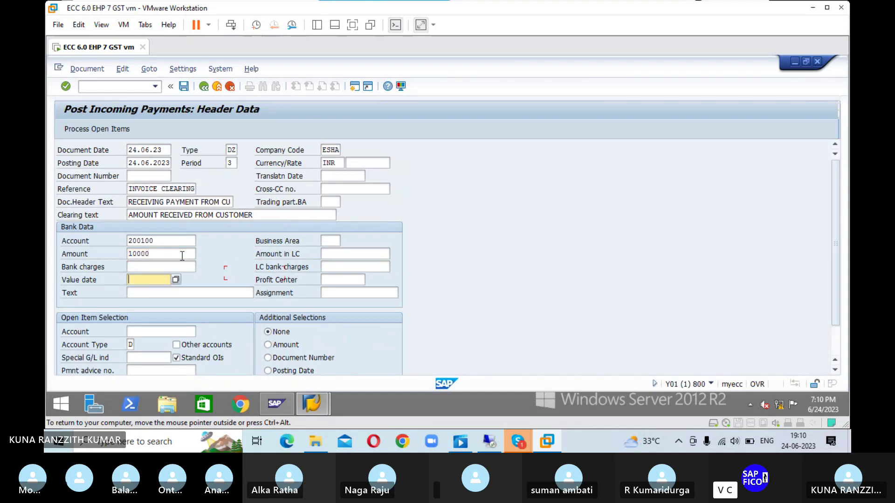
text(24.06.23)
key(Tab)
key(Tab)
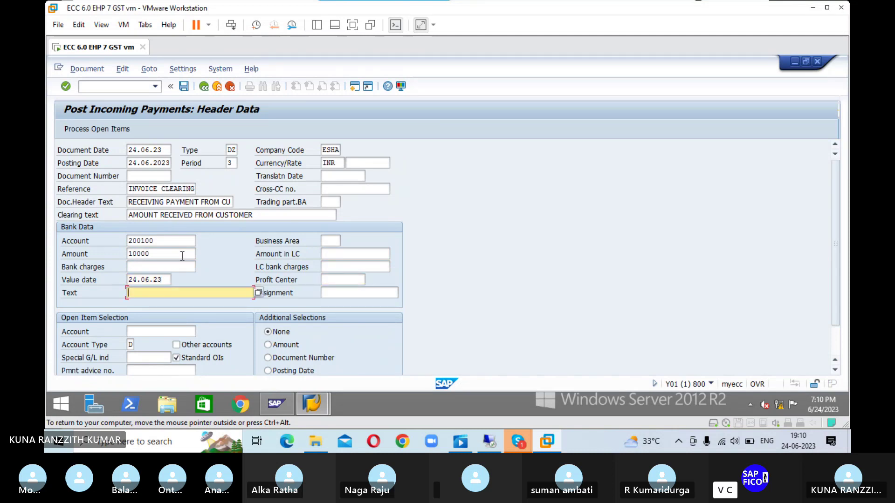
text(AM)
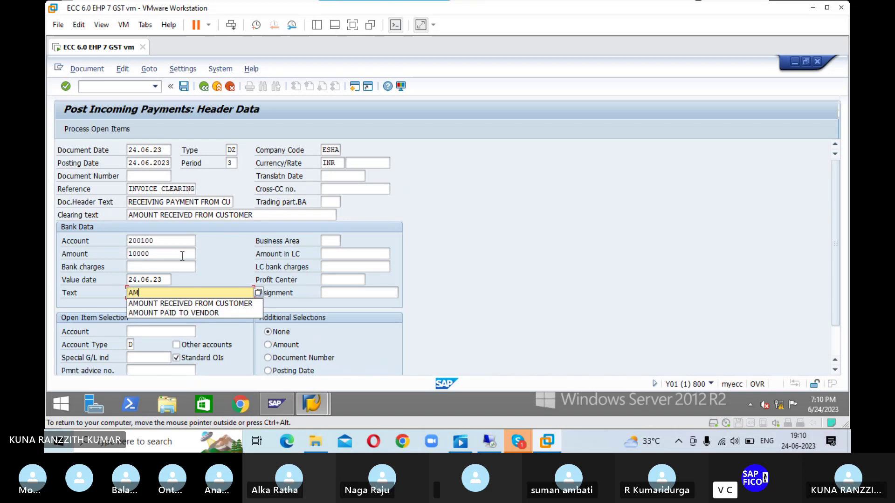
key(Down)
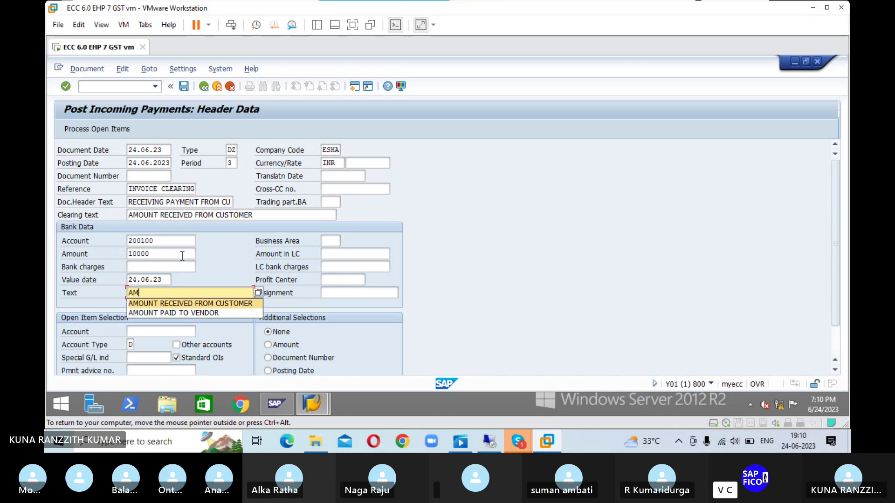
key(Return)
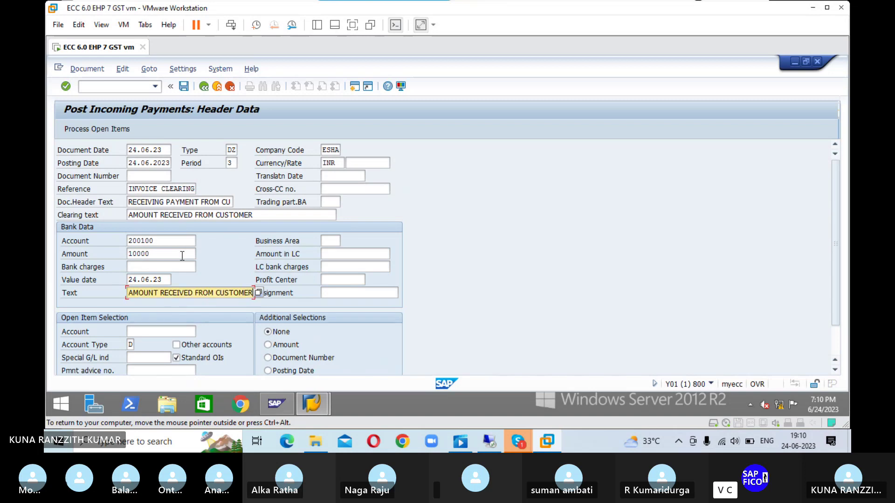
key(Tab)
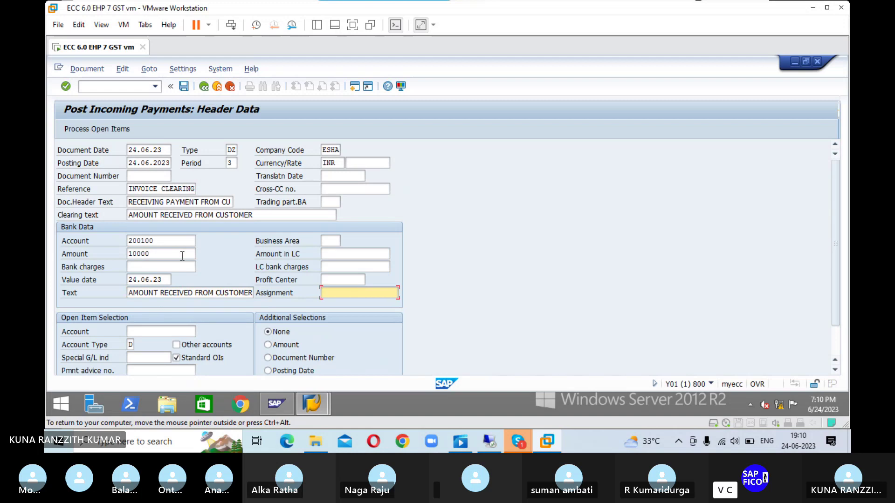
Select the customer NANDEESHWARA IRON, STEEL & CO for open item selection and process its open items
key(Tab)
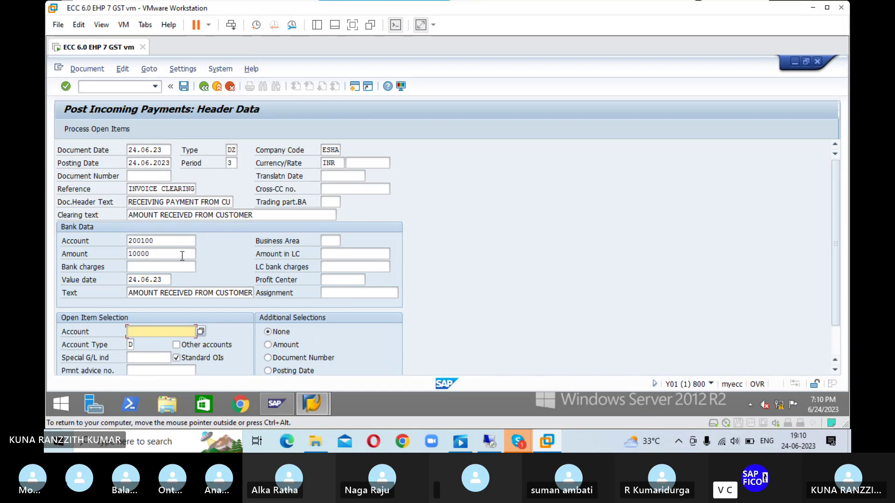
click(200, 330)
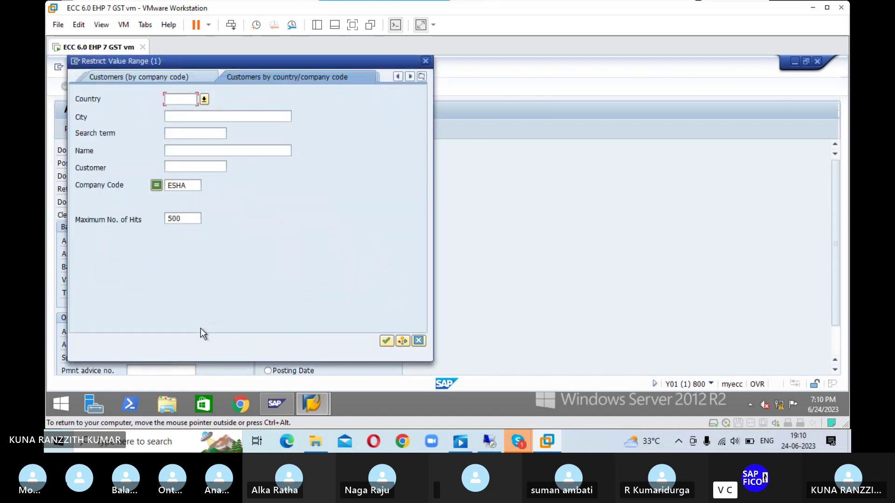
click(386, 341)
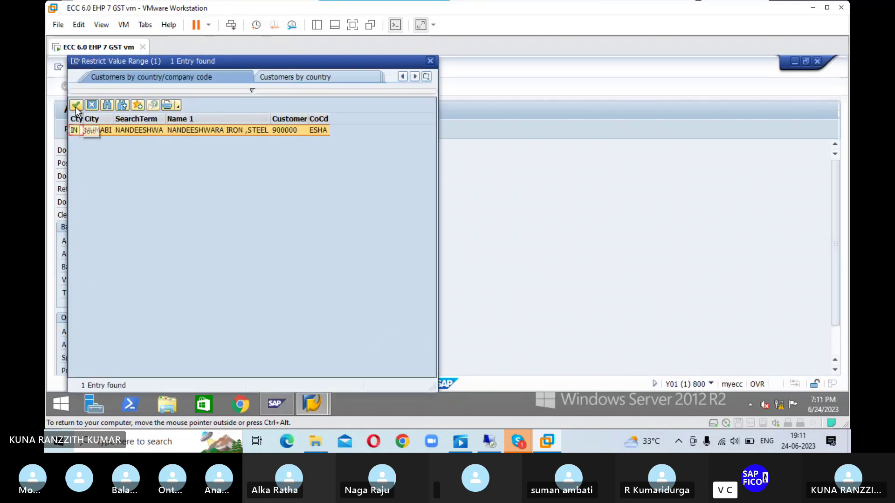
click(76, 106)
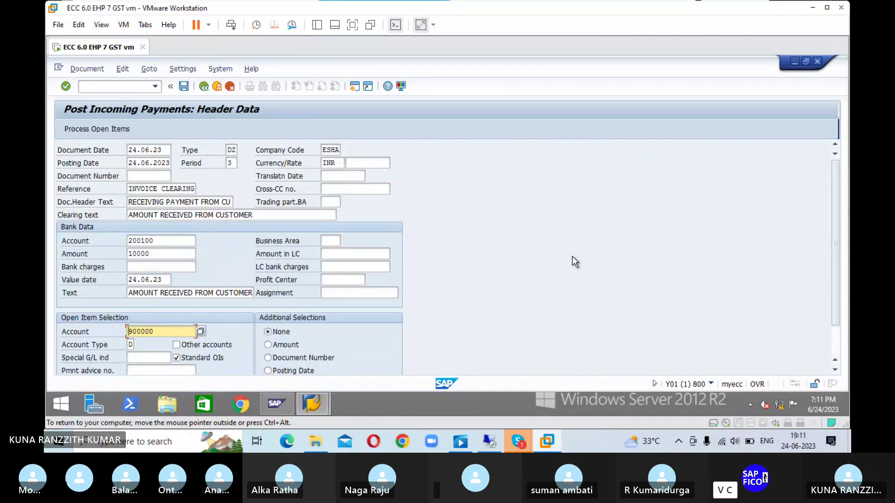
click(114, 132)
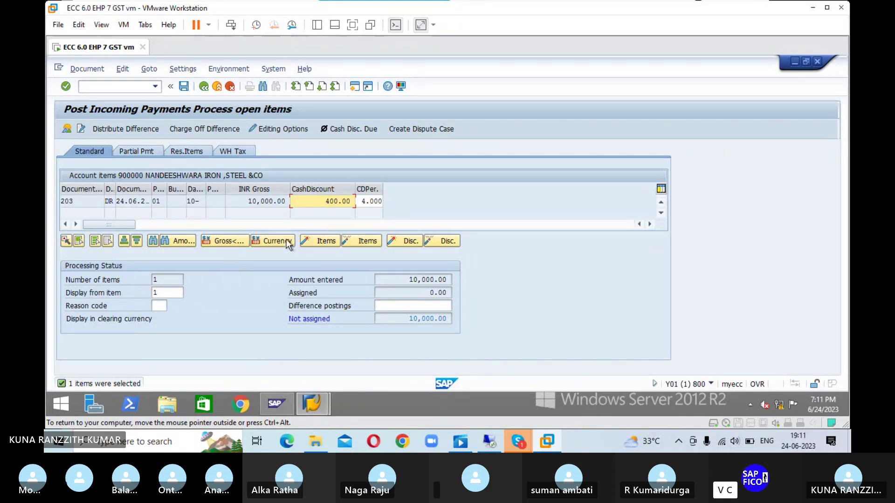
Activate the 10,000.00 invoice item and its 400.00 cash discount for clearing
click(289, 201)
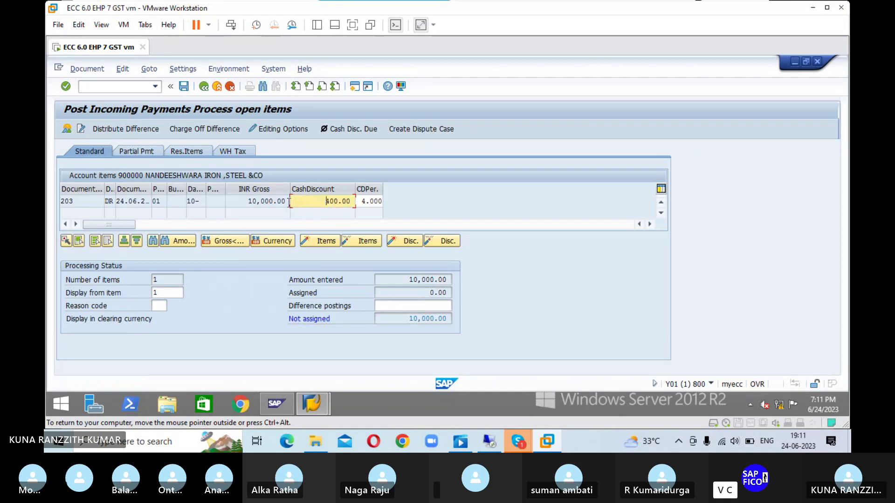
double_click(270, 201)
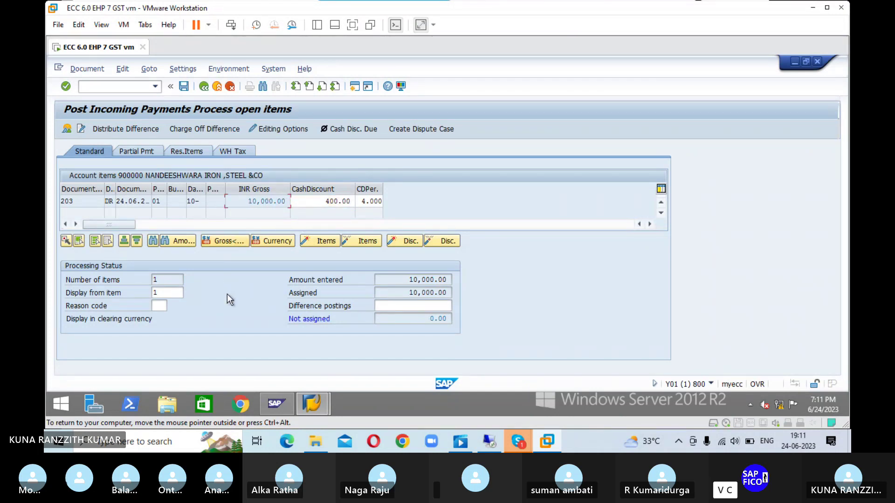
click(317, 201)
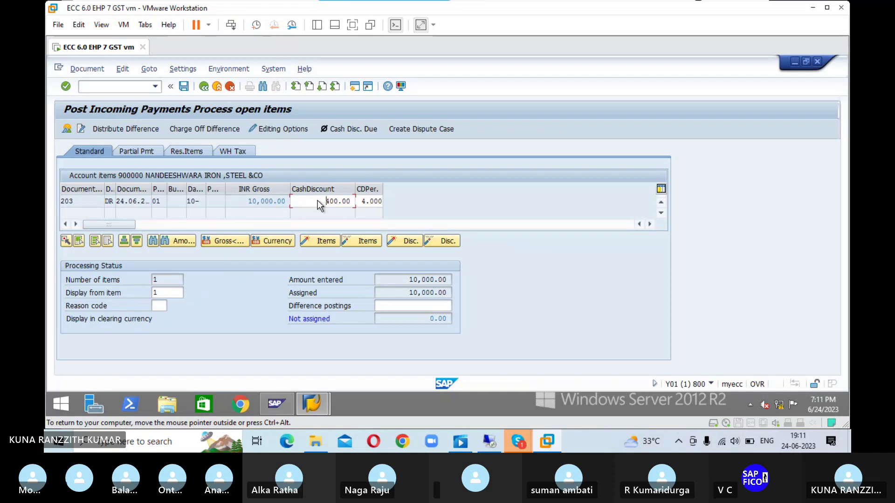
double_click(317, 201)
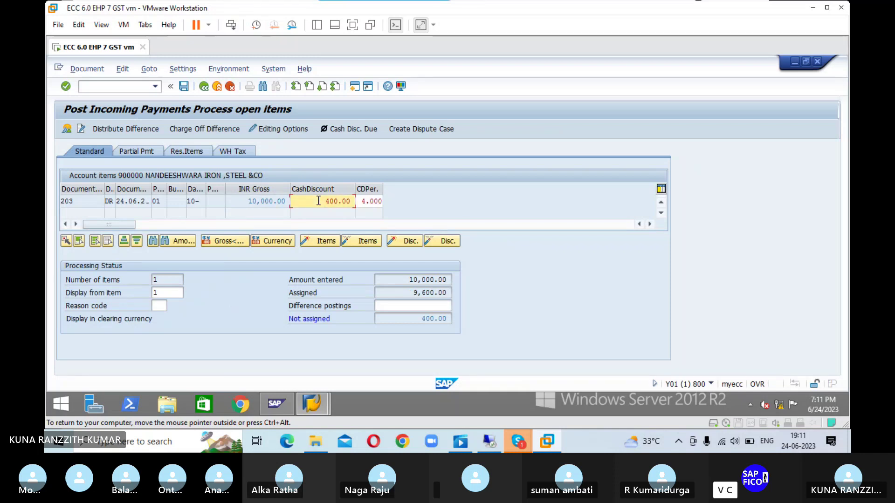
Correct the amount of the IDFC FIRST BANK A/C debit item to 9600 and return to open item processing
click(222, 134)
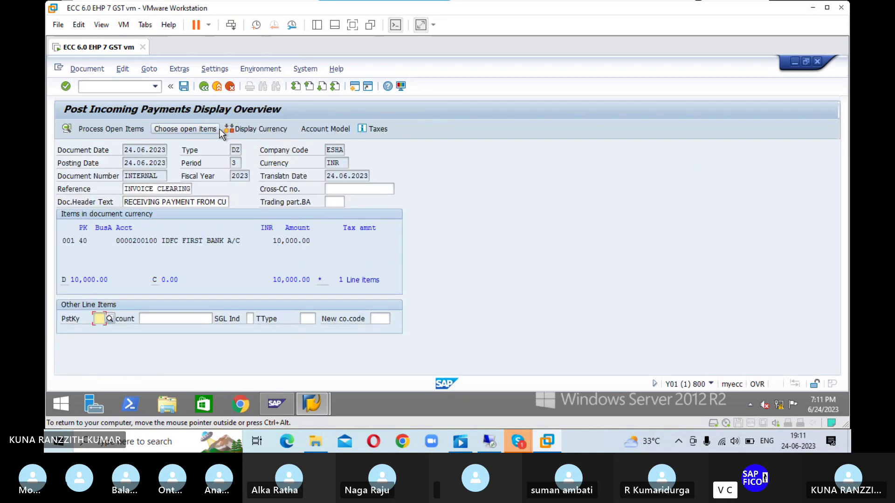
double_click(230, 240)
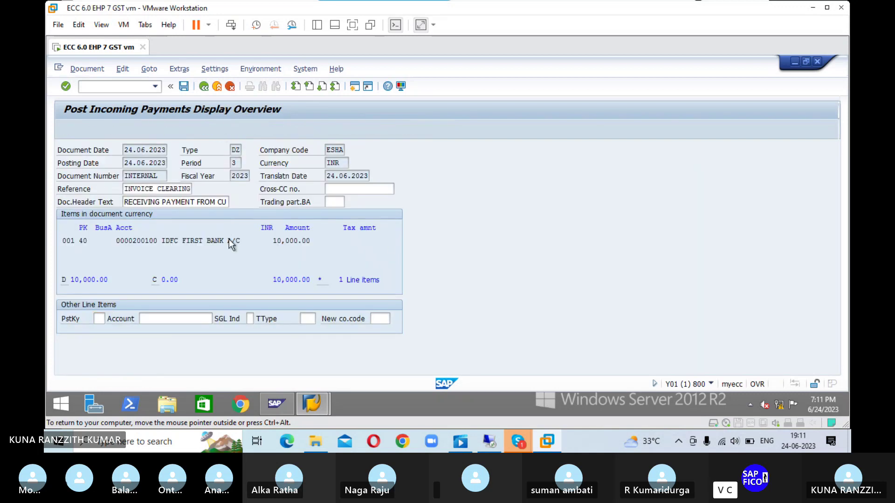
click(188, 203)
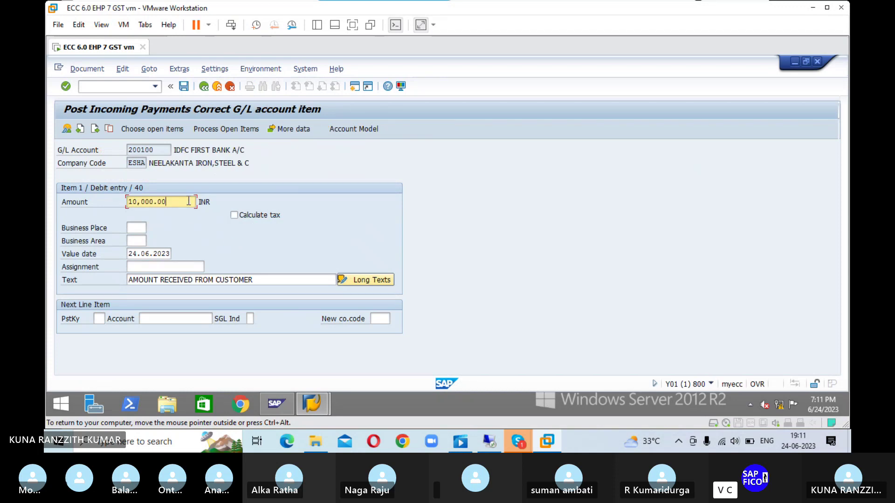
key(BackSpace)
key(BackSpace)
key(BackSpace)
key(BackSpace)
key(BackSpace)
key(BackSpace)
key(BackSpace)
key(BackSpace)
key(BackSpace)
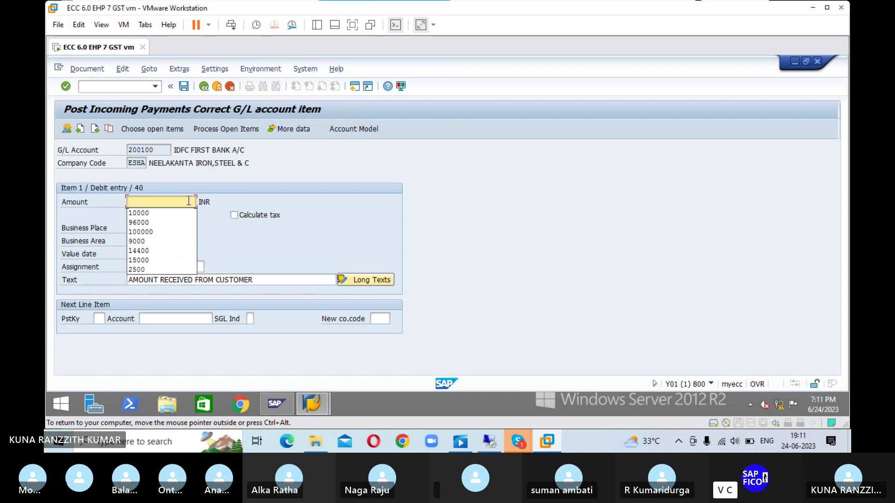
text(9600)
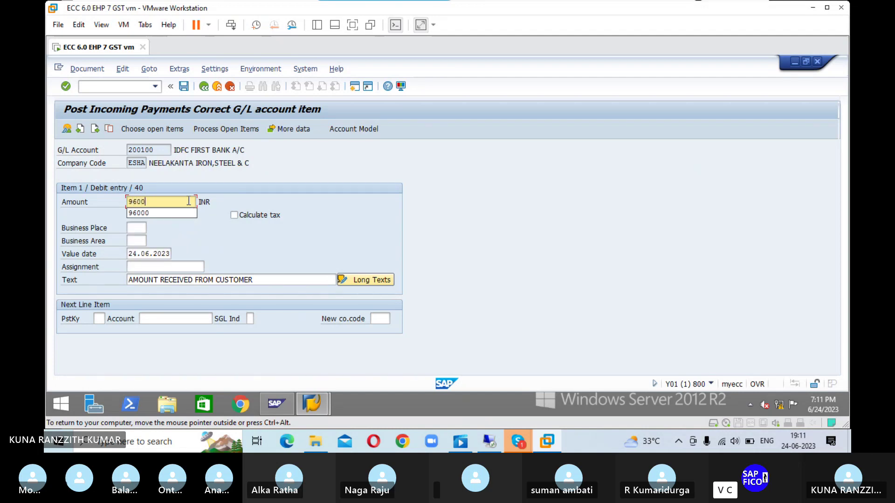
key(Return)
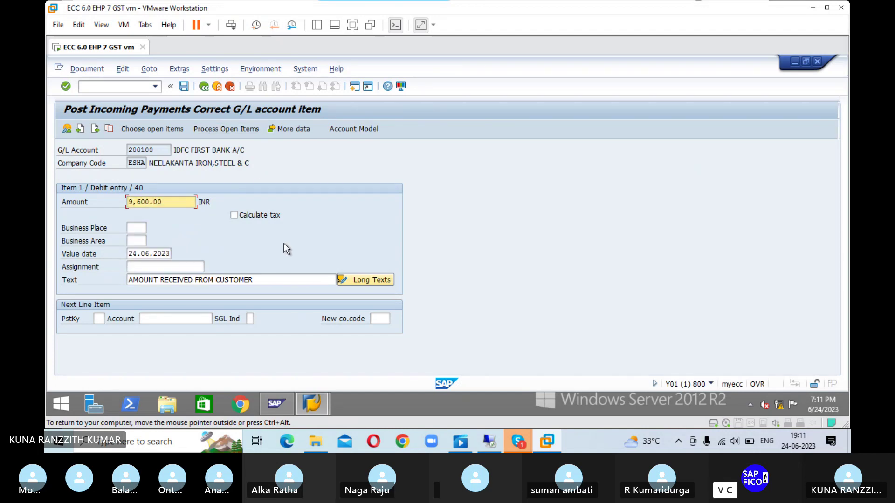
click(237, 131)
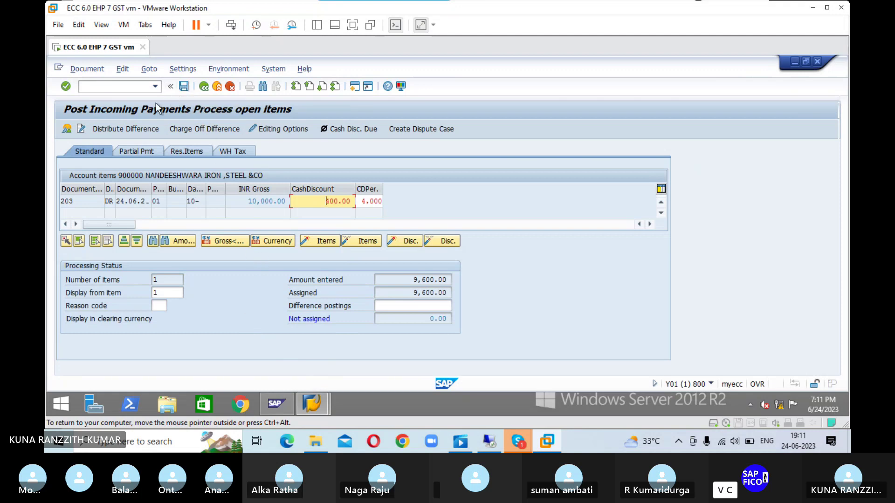
Simulate the incoming payment document, review its line items and post it
click(88, 69)
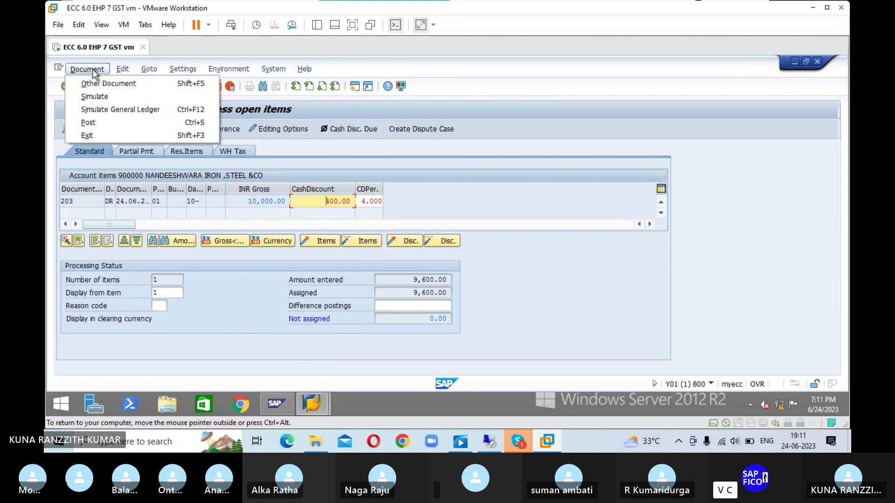
click(100, 96)
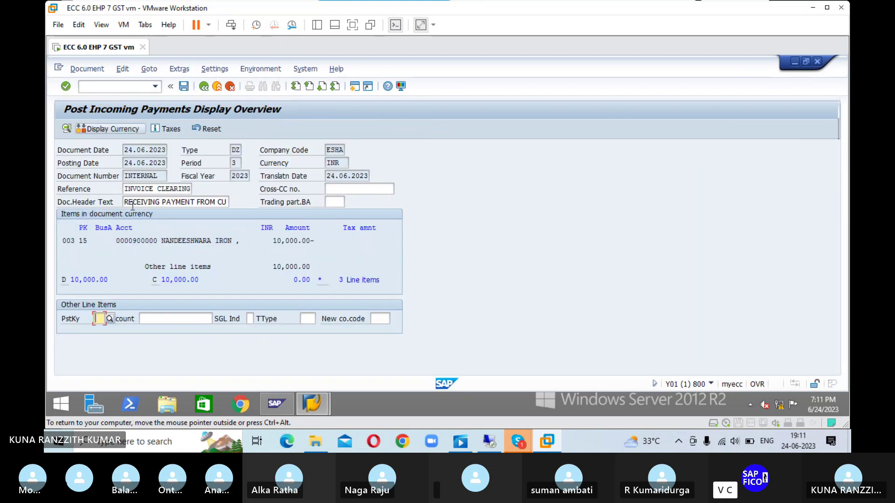
scroll(104, 318, up, 2)
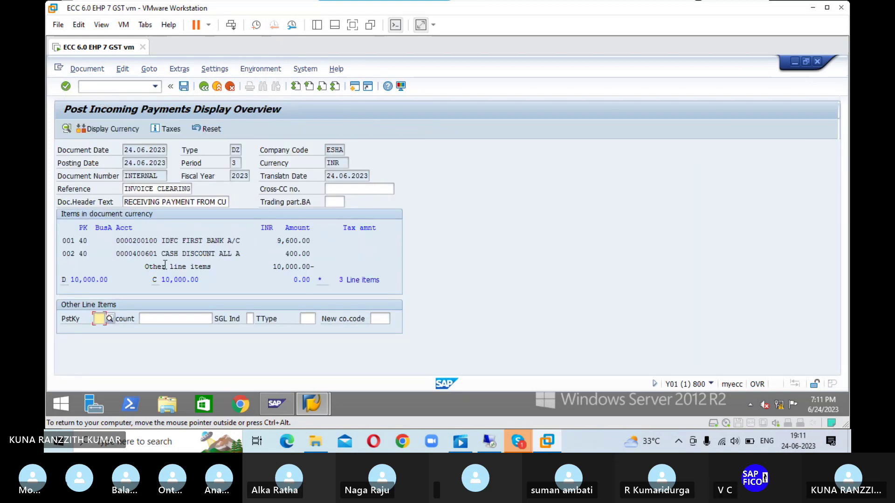
click(183, 86)
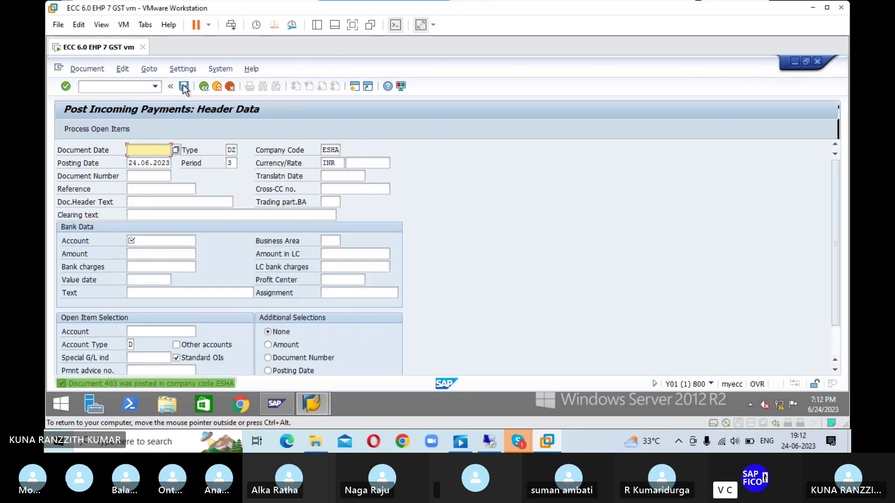
Leave the incoming payment transaction and open the Customer Line Item Display
click(123, 84)
text(/N)
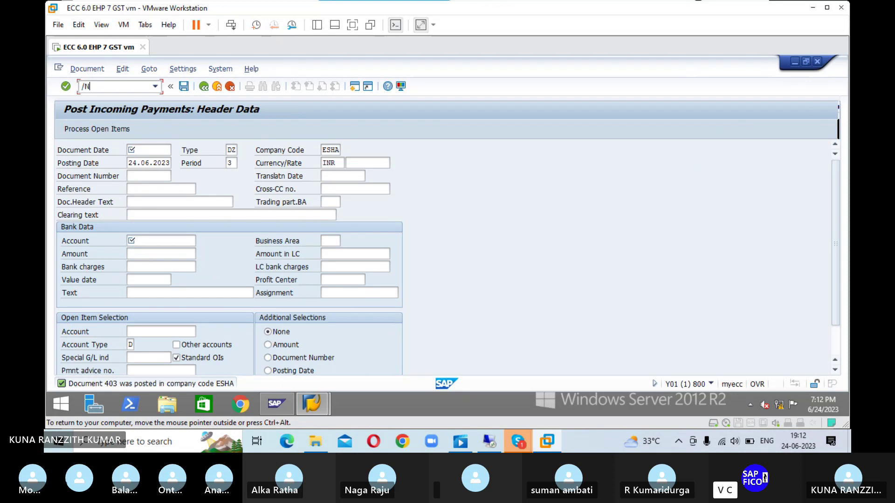
text(F-28)
key(Return)
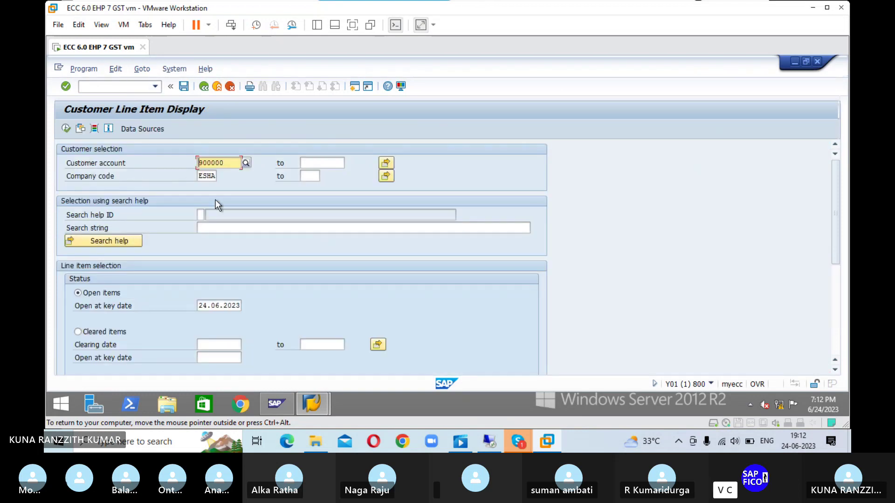
List all items of customer NANDEESHWARA IRON, STEEL & CO in company code ESHA and review the invoice and payment entries
scroll(234, 227, down, 1)
scroll(152, 271, down, 1)
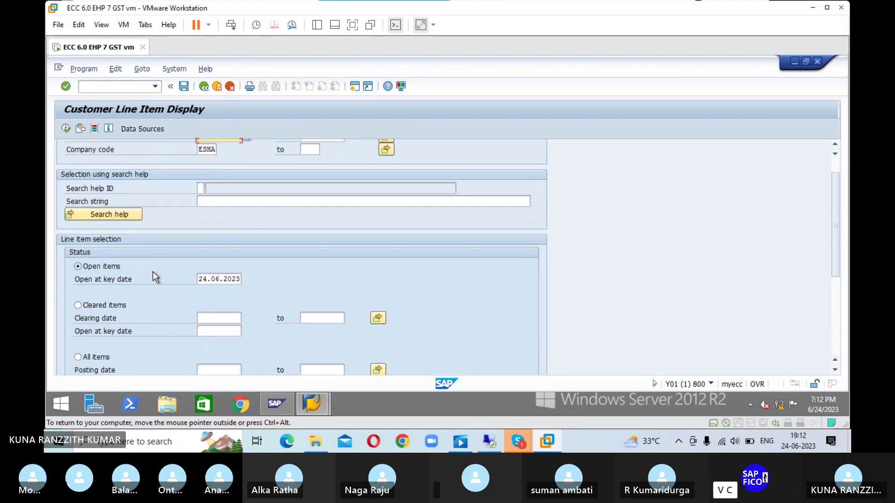
click(78, 358)
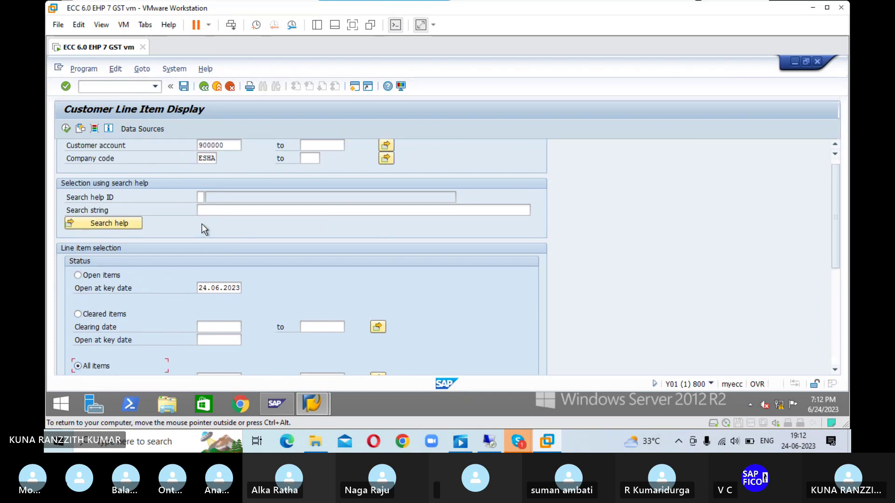
scroll(202, 223, up, 2)
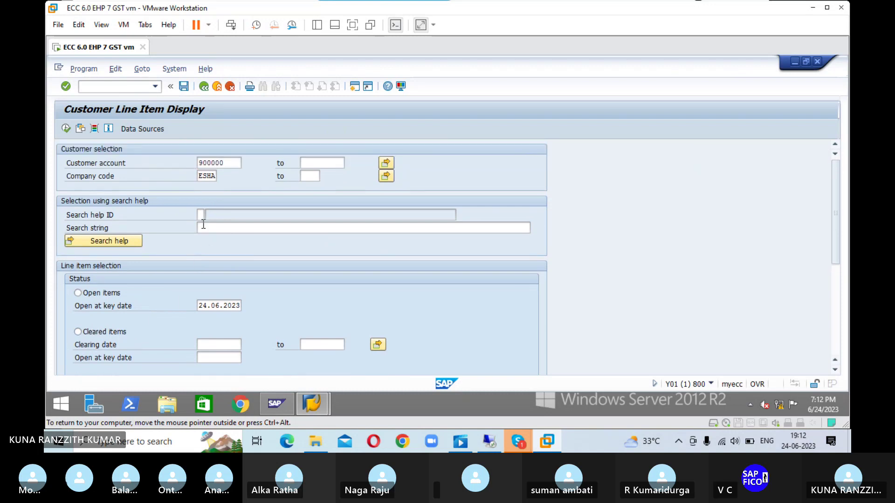
click(66, 129)
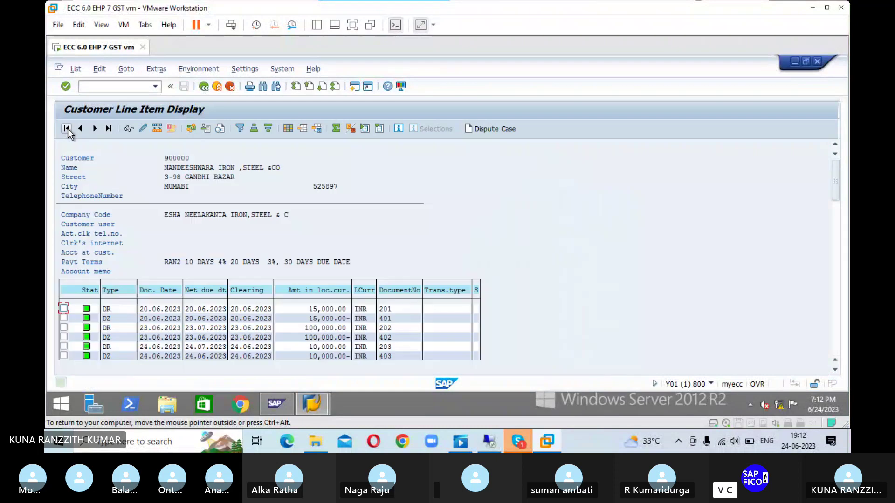
scroll(646, 243, down, 1)
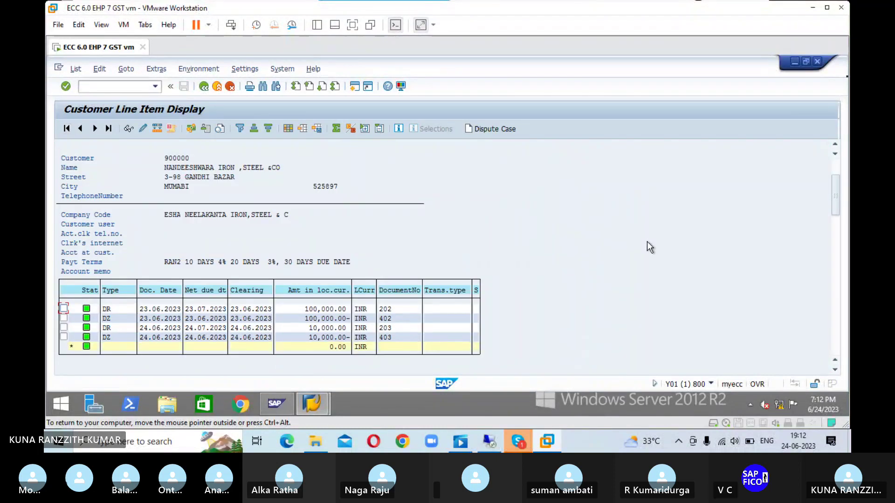
scroll(641, 258, up, 1)
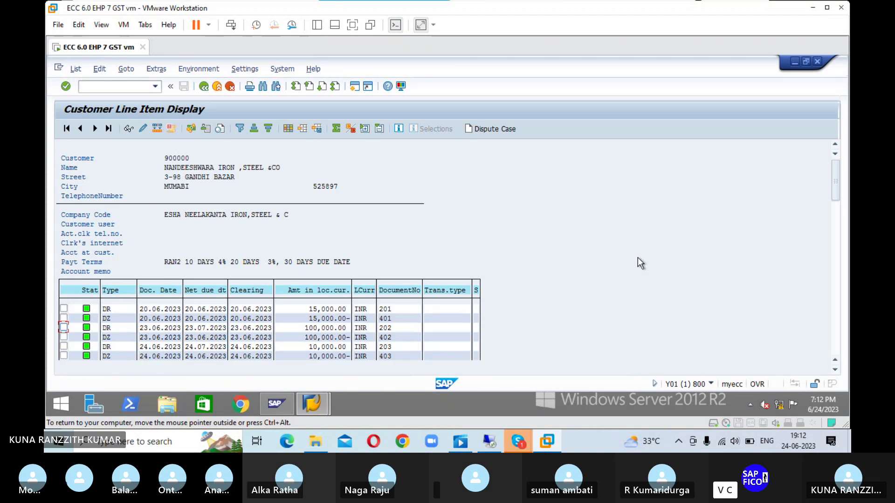
scroll(637, 258, down, 1)
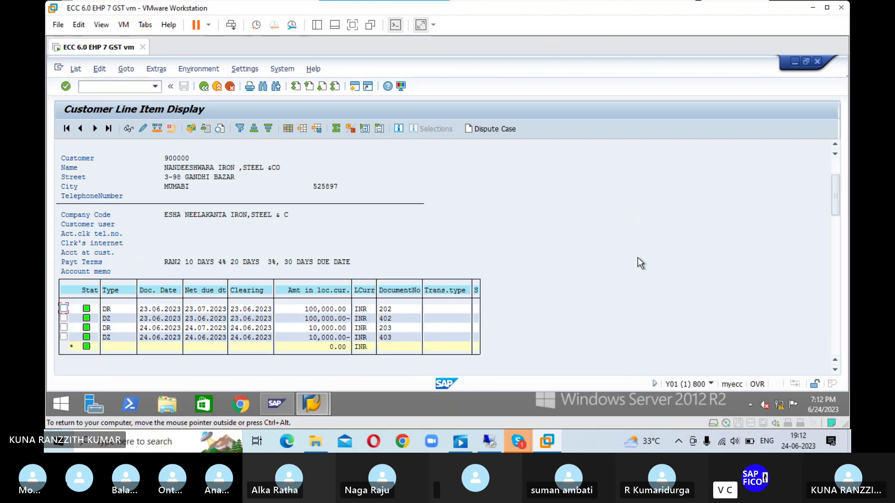